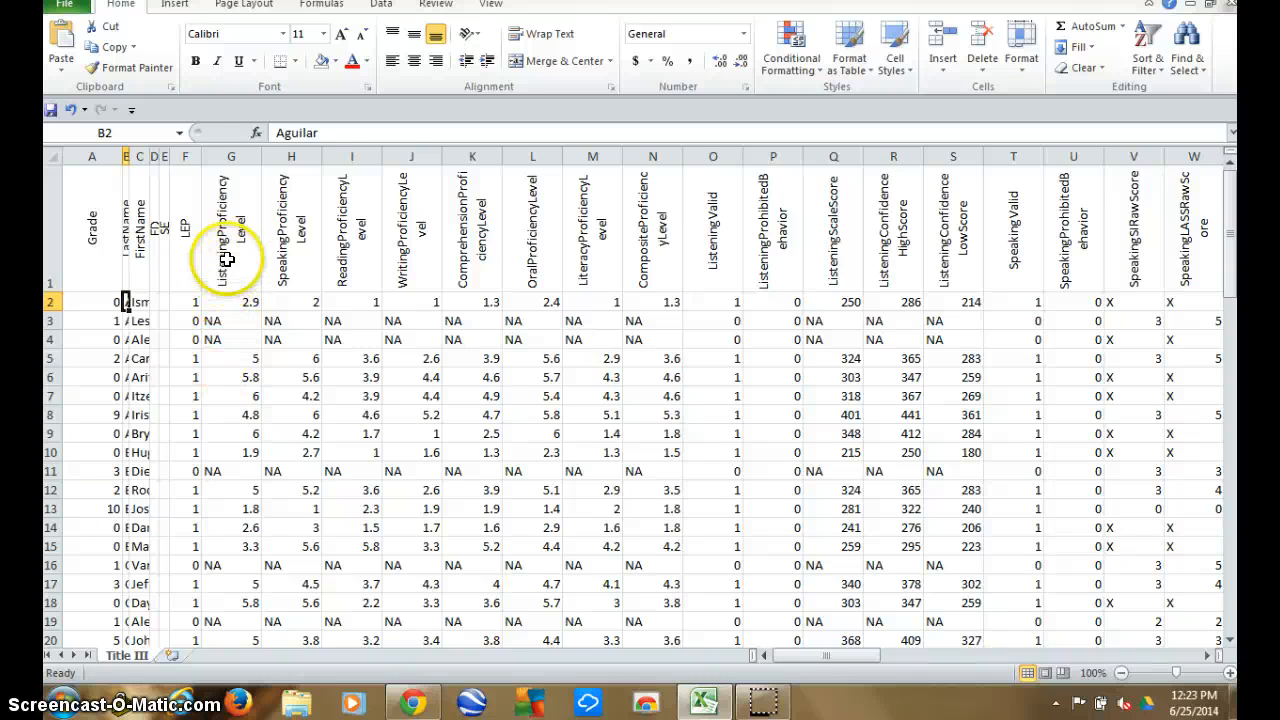
Sort the student data by the ListeningProficiencyLevel column from smallest to largest.
left_click_drag(223, 251, 649, 199)
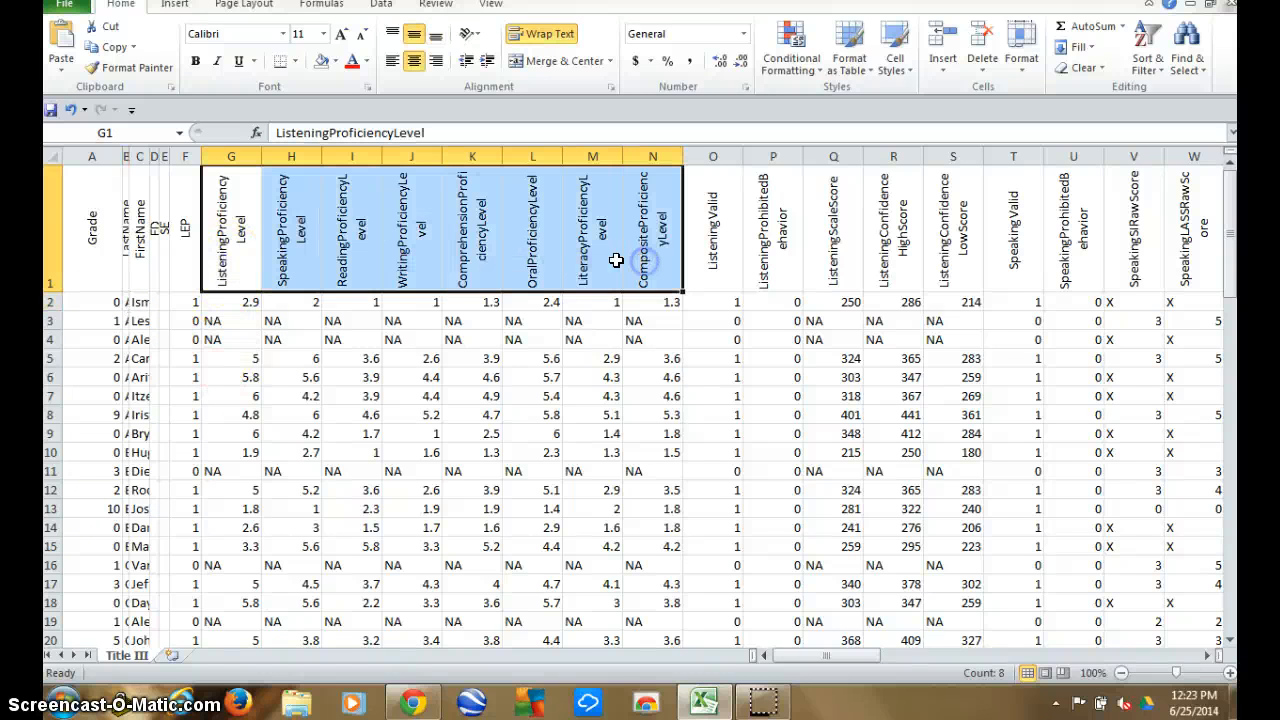
left_click(363, 302)
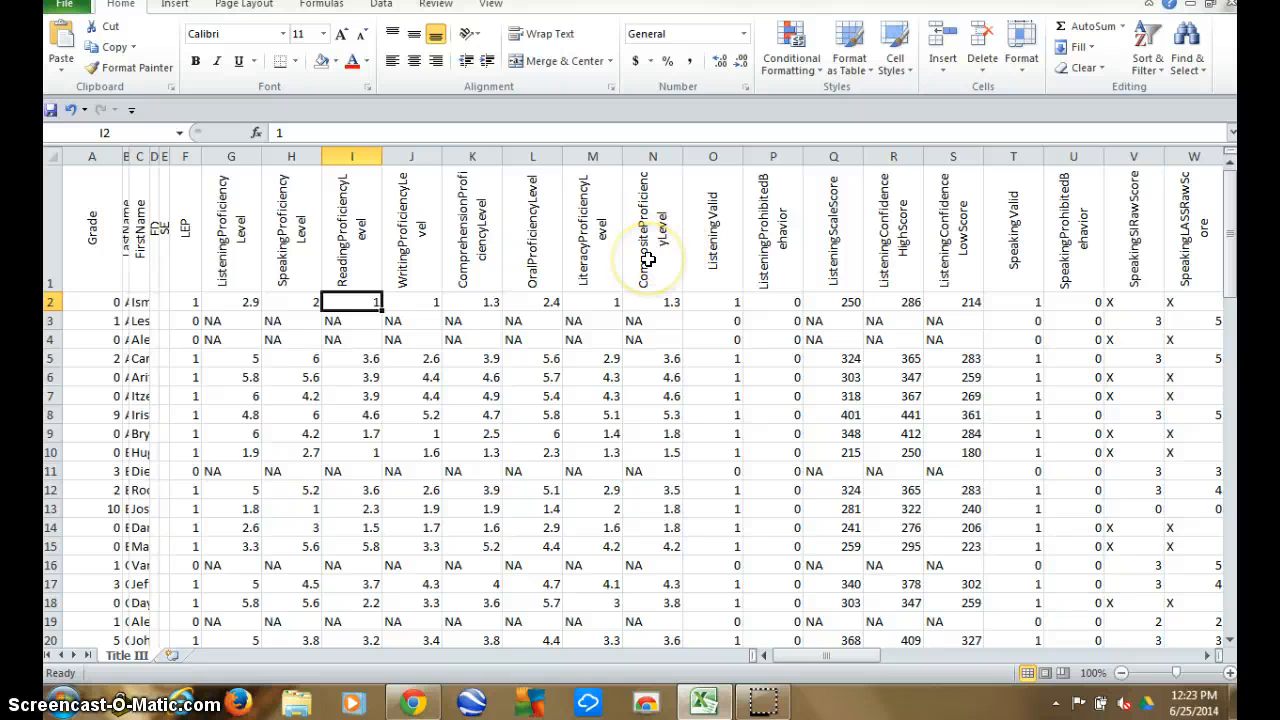
left_click(241, 302)
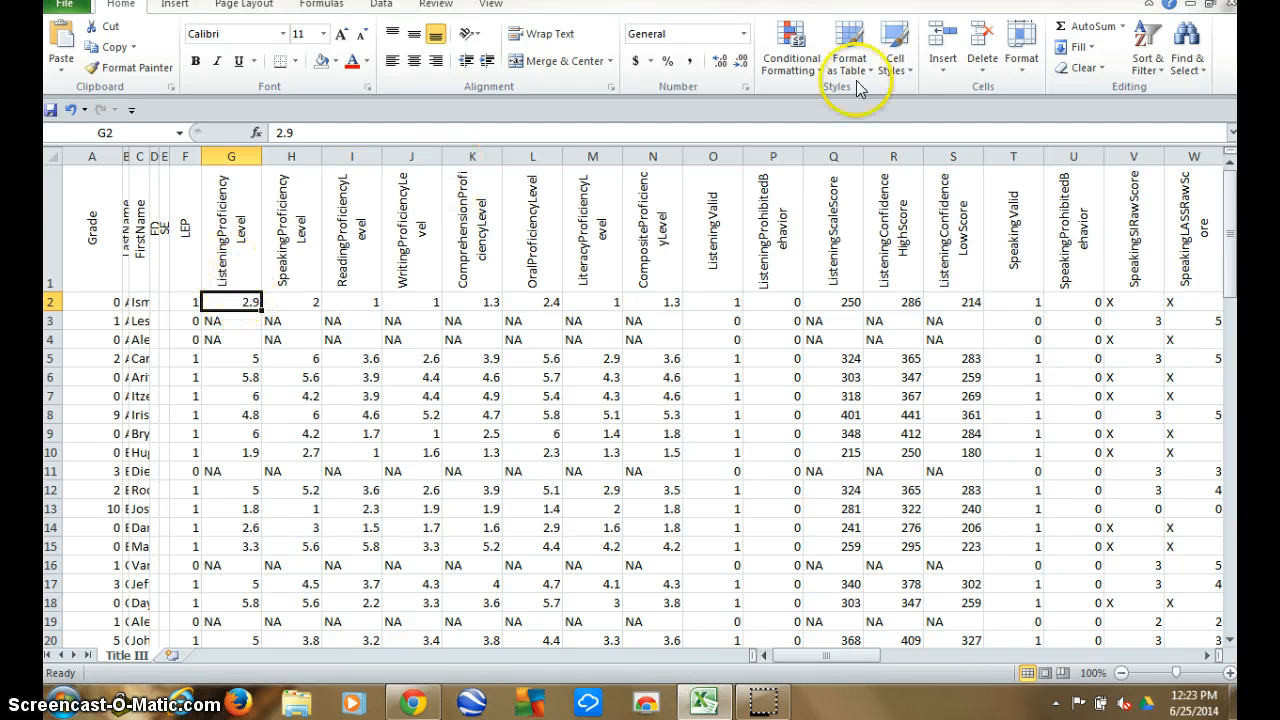
left_click(1146, 42)
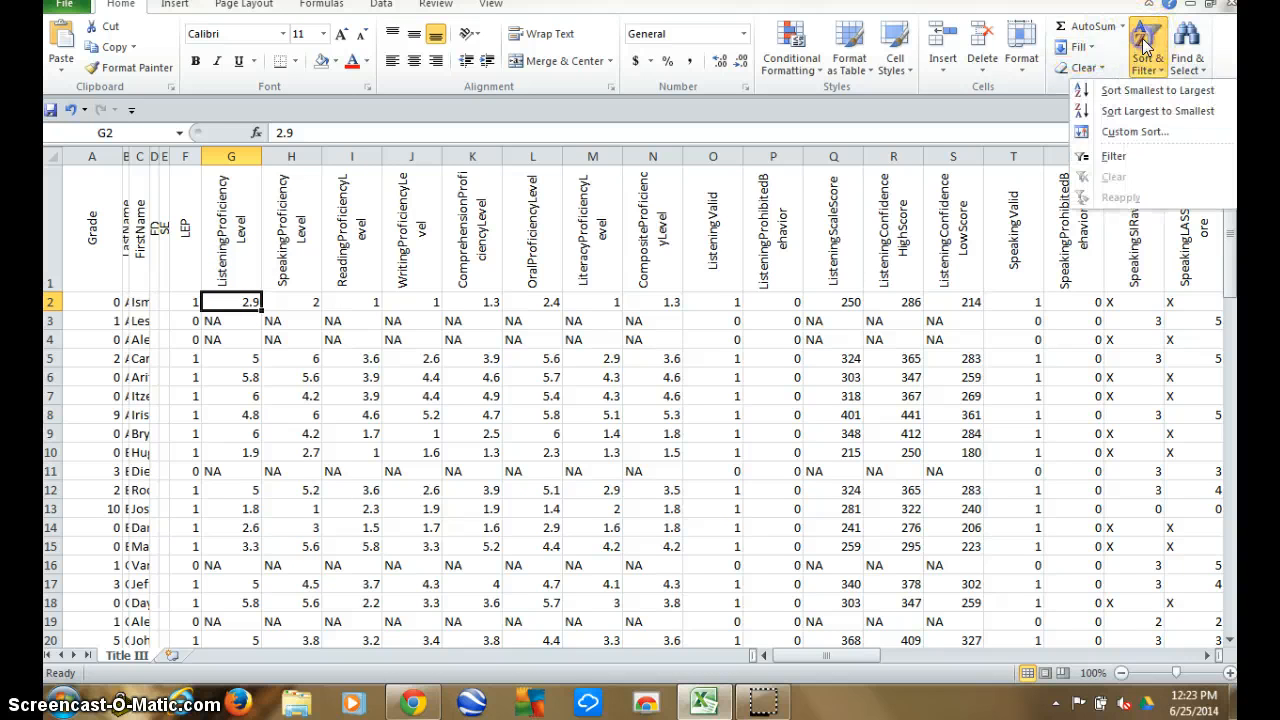
left_click(1135, 92)
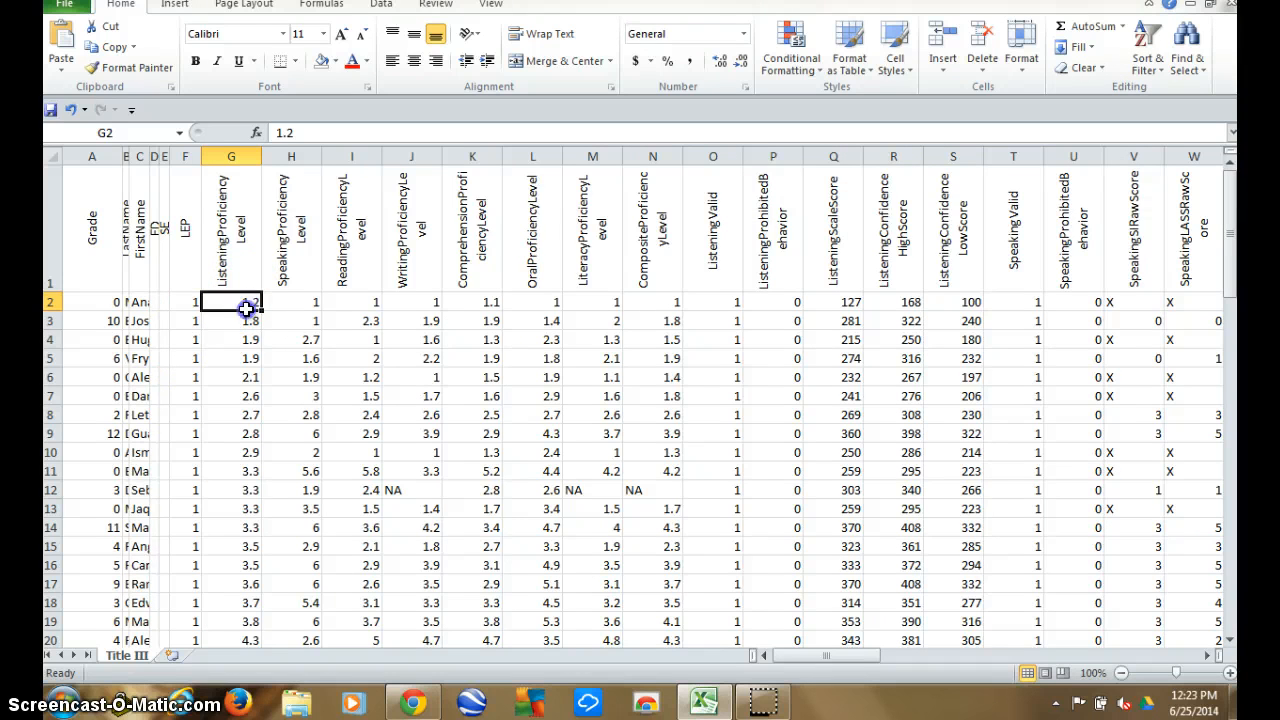
Fill the ListeningProficiencyLevel scores below 3, cells G2 to G10, with standard red.
left_click_drag(246, 305, 237, 372)
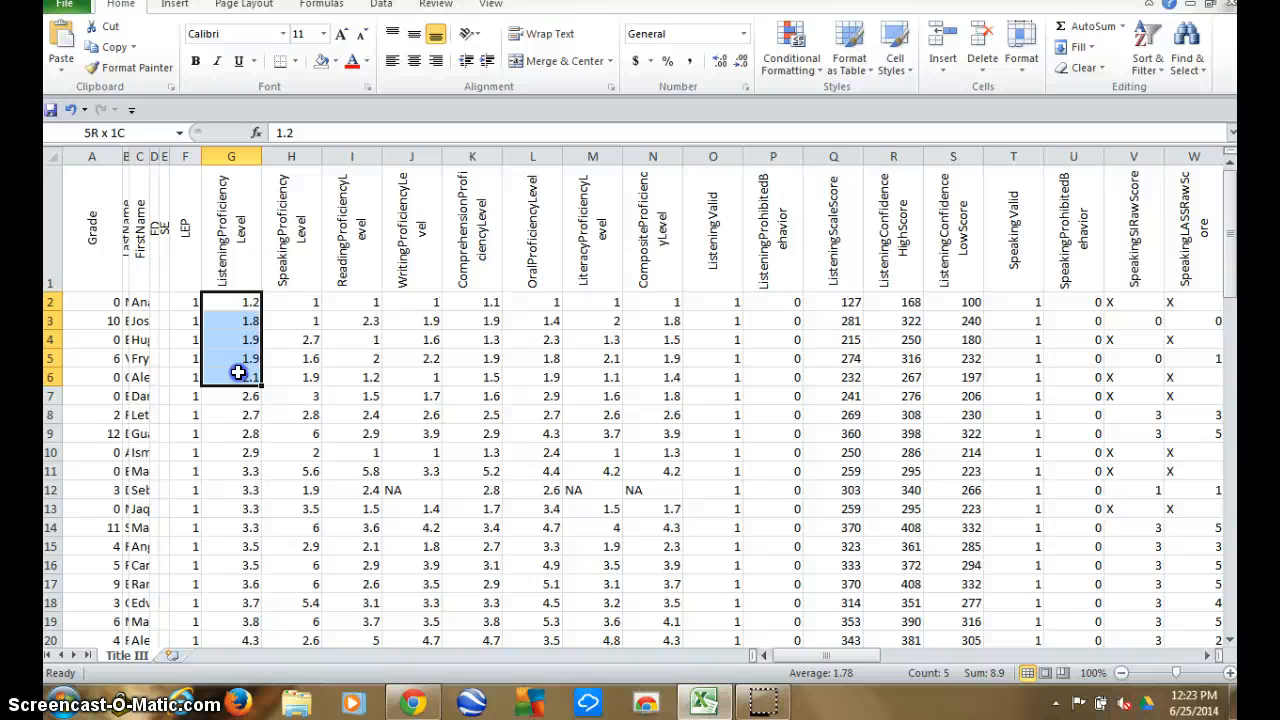
left_click_drag(237, 372, 234, 448)
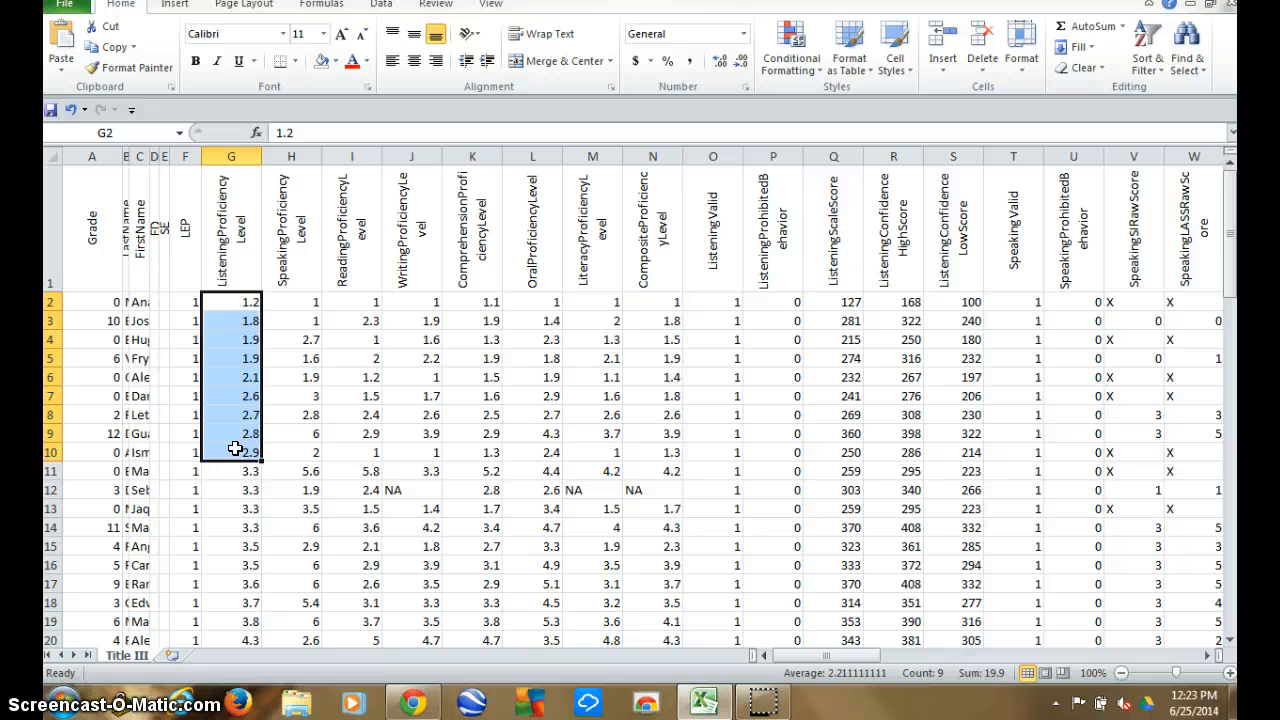
right_click(234, 448)
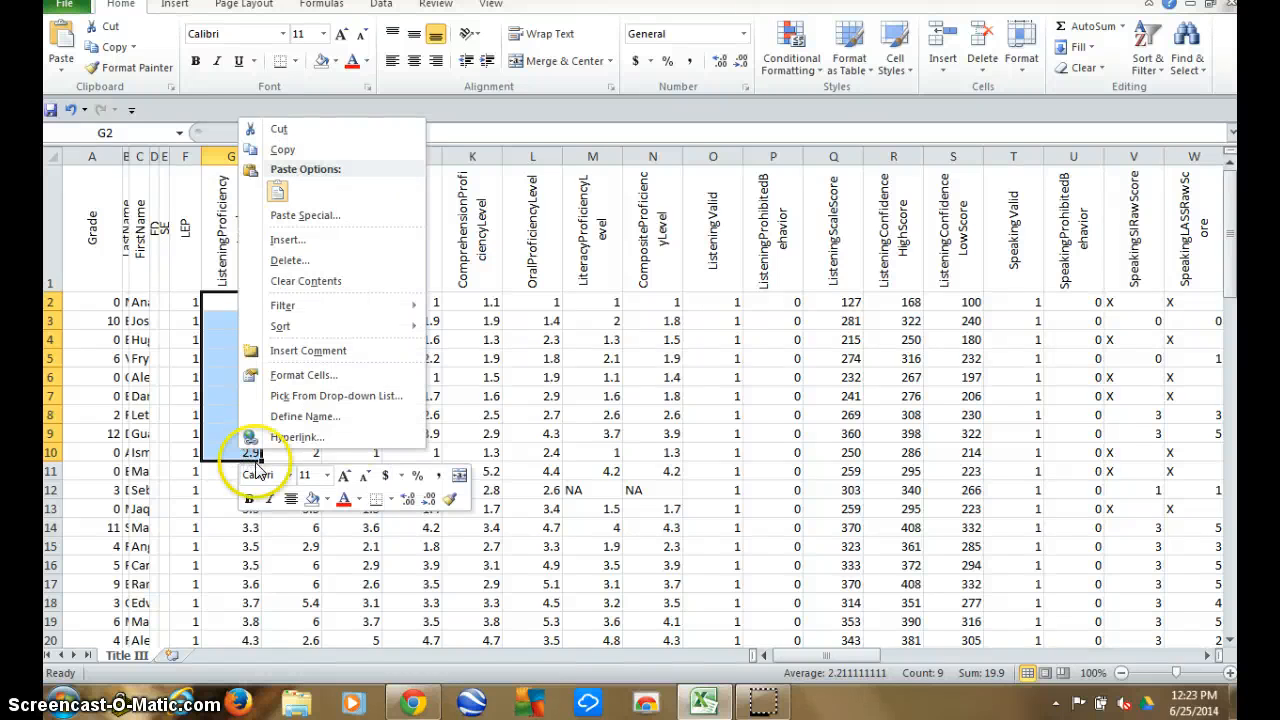
left_click(326, 499)
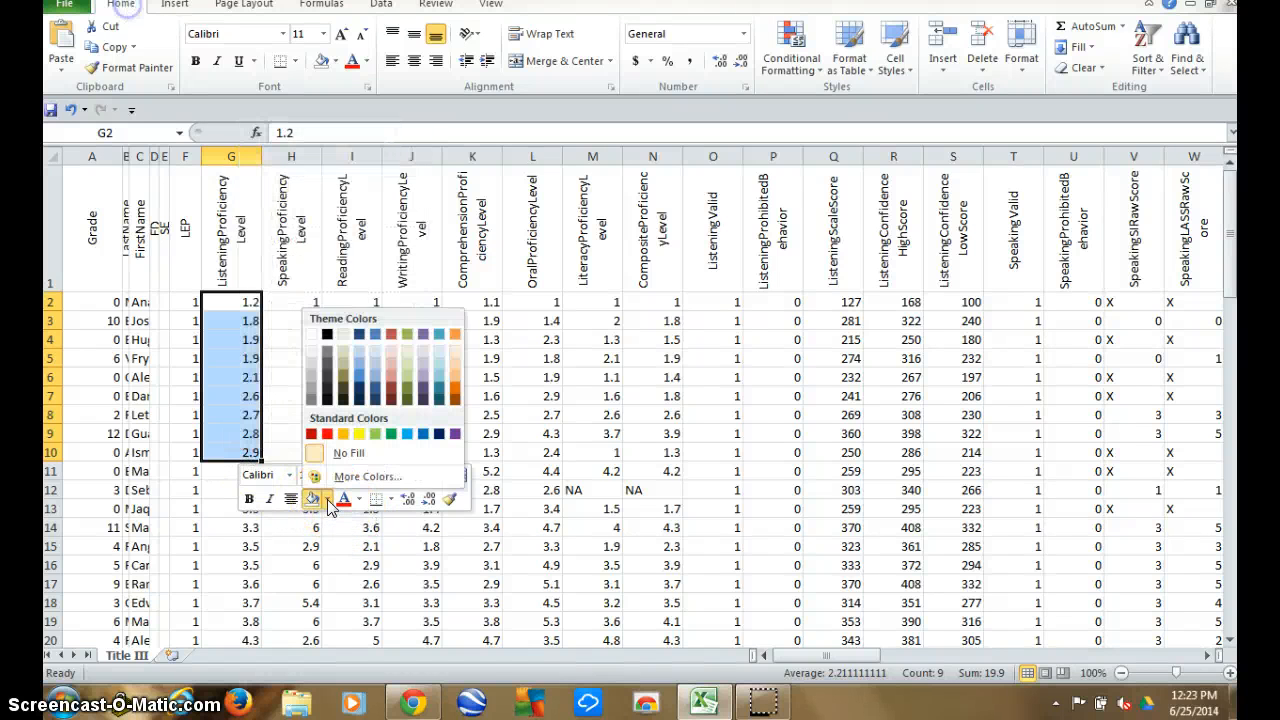
left_click(327, 434)
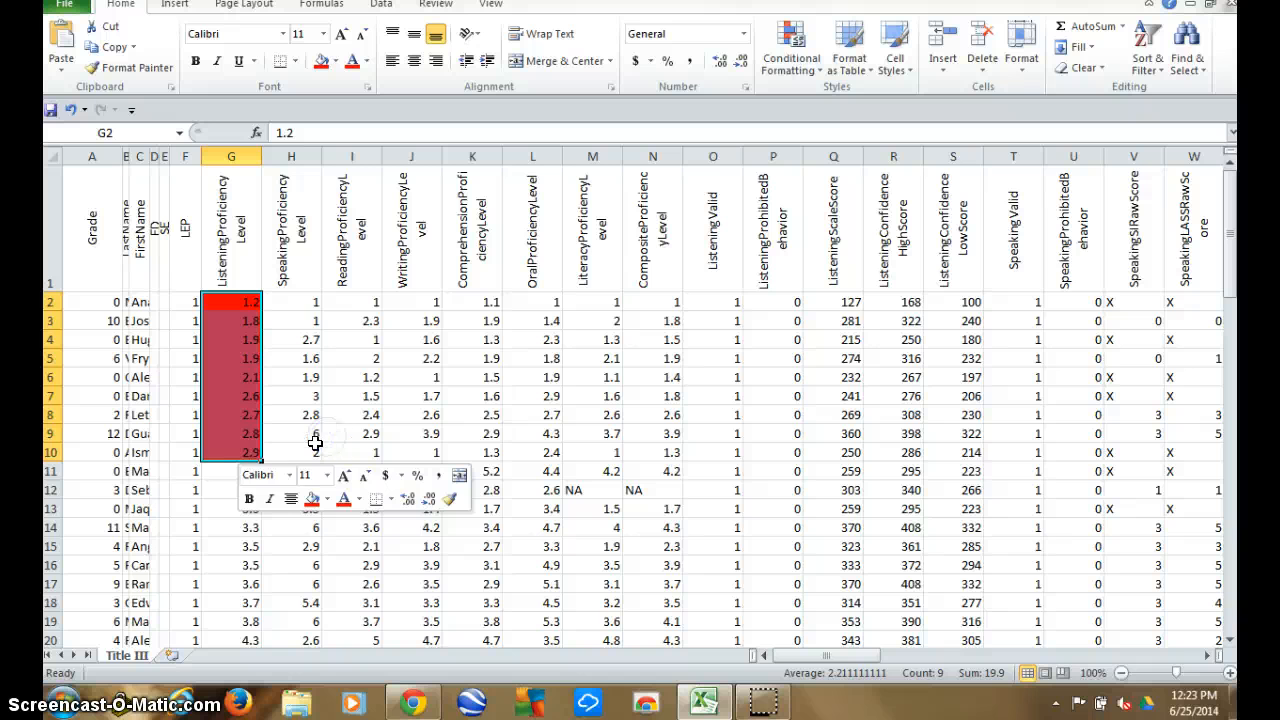
Fill the ListeningProficiencyLevel scores from 3.3 to 3.8, cells G11 to G19, with standard yellow.
left_click(224, 487)
left_click(224, 473)
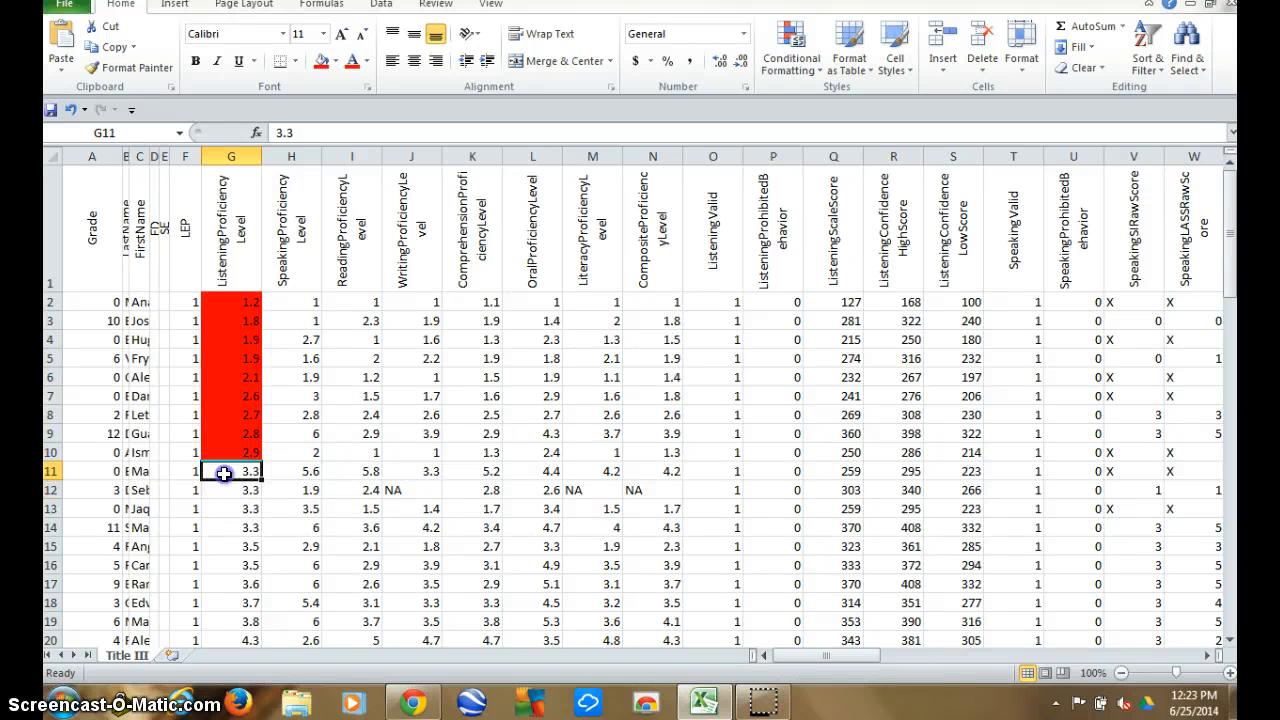
left_click_drag(224, 473, 227, 621)
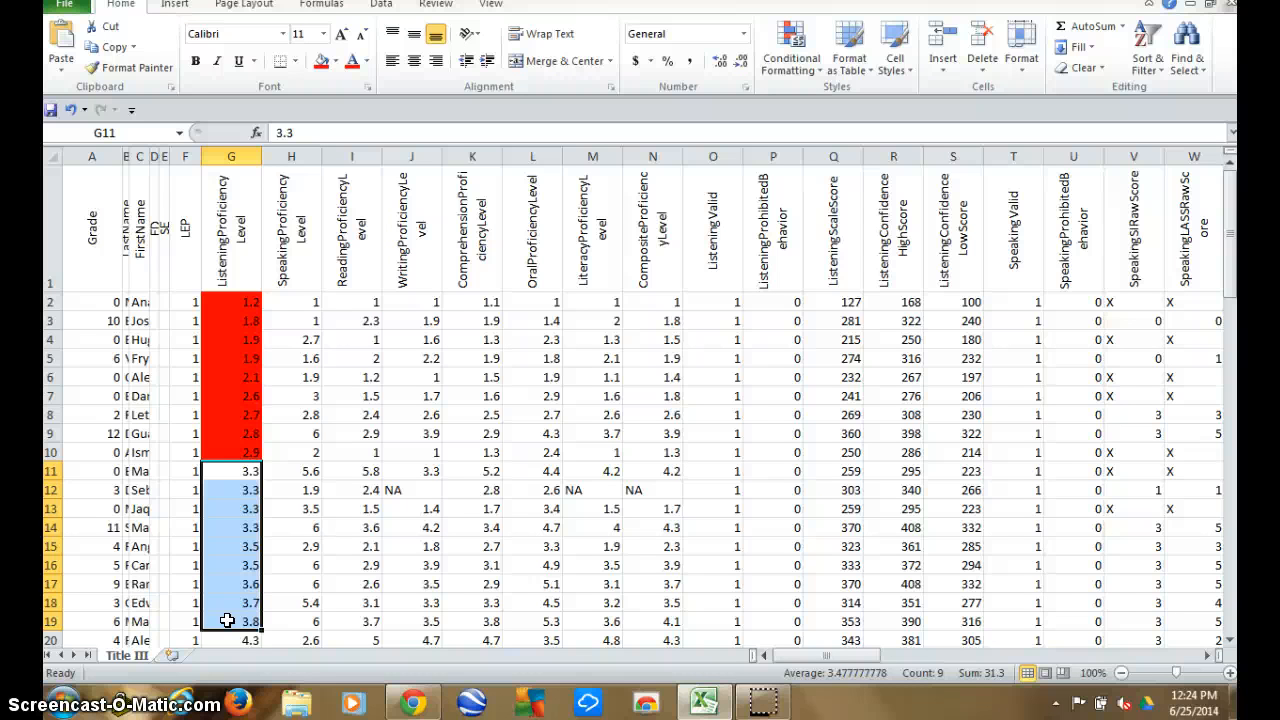
right_click(233, 590)
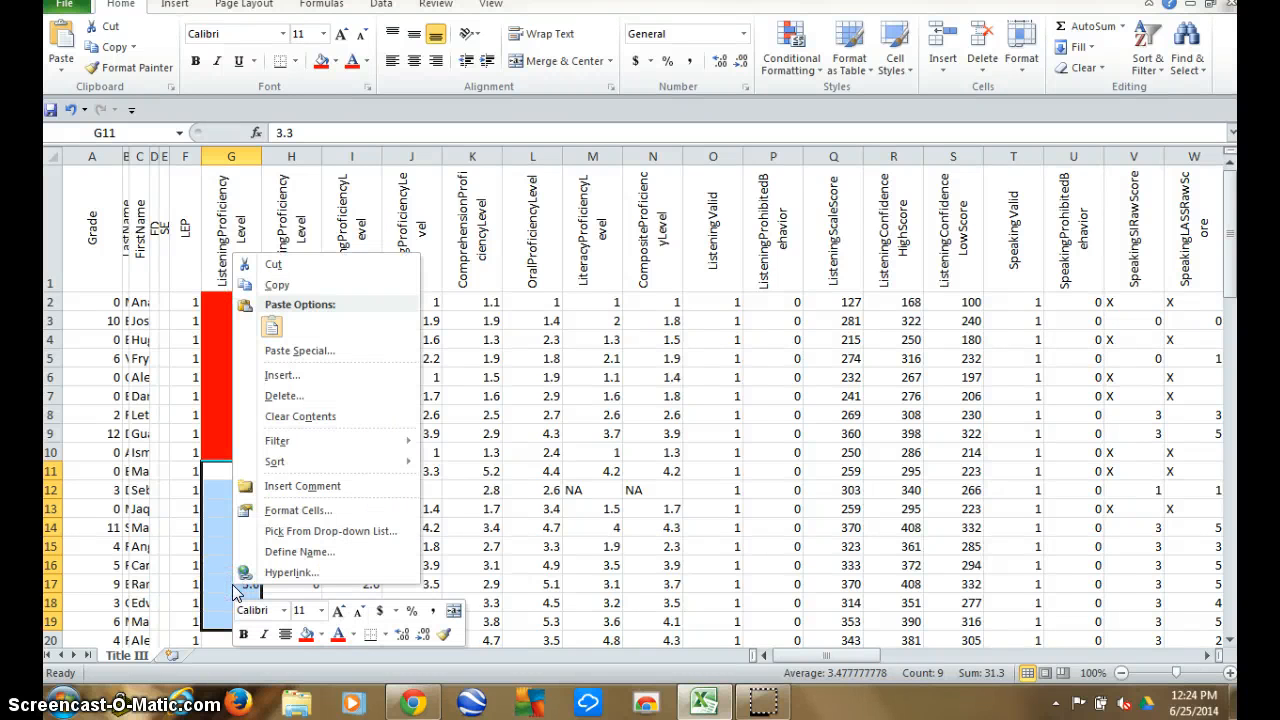
left_click(321, 634)
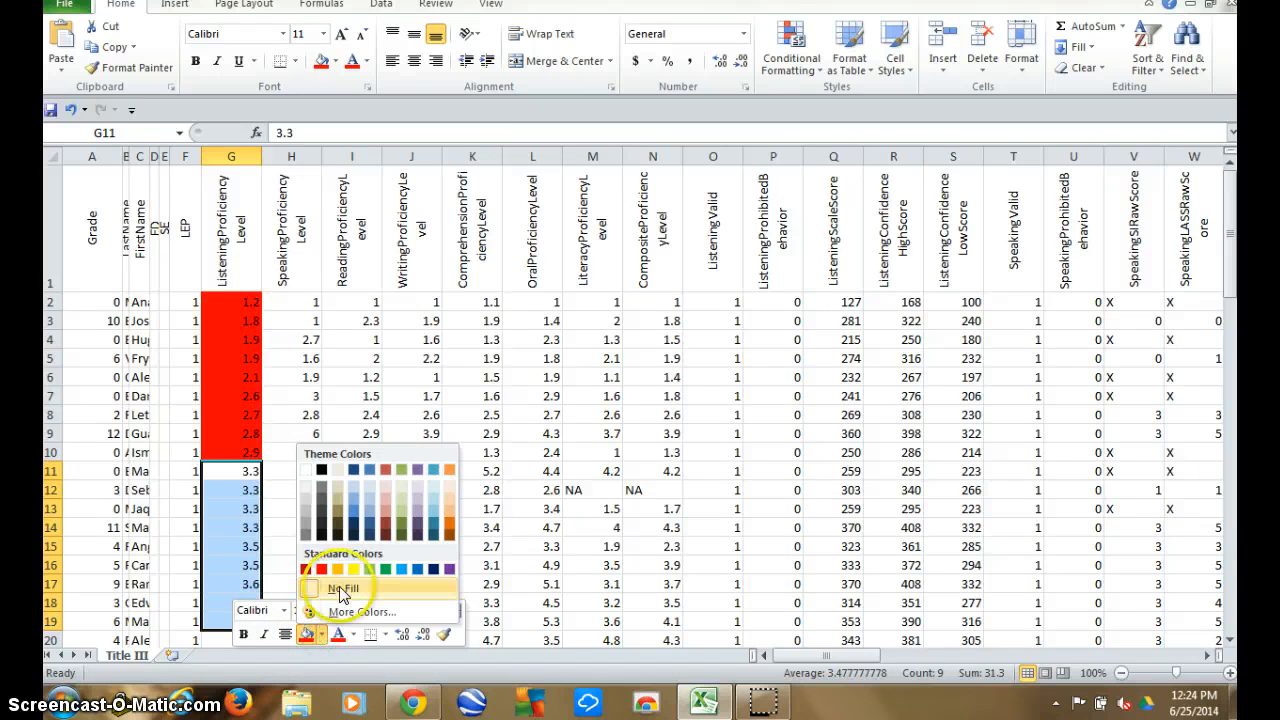
left_click(353, 569)
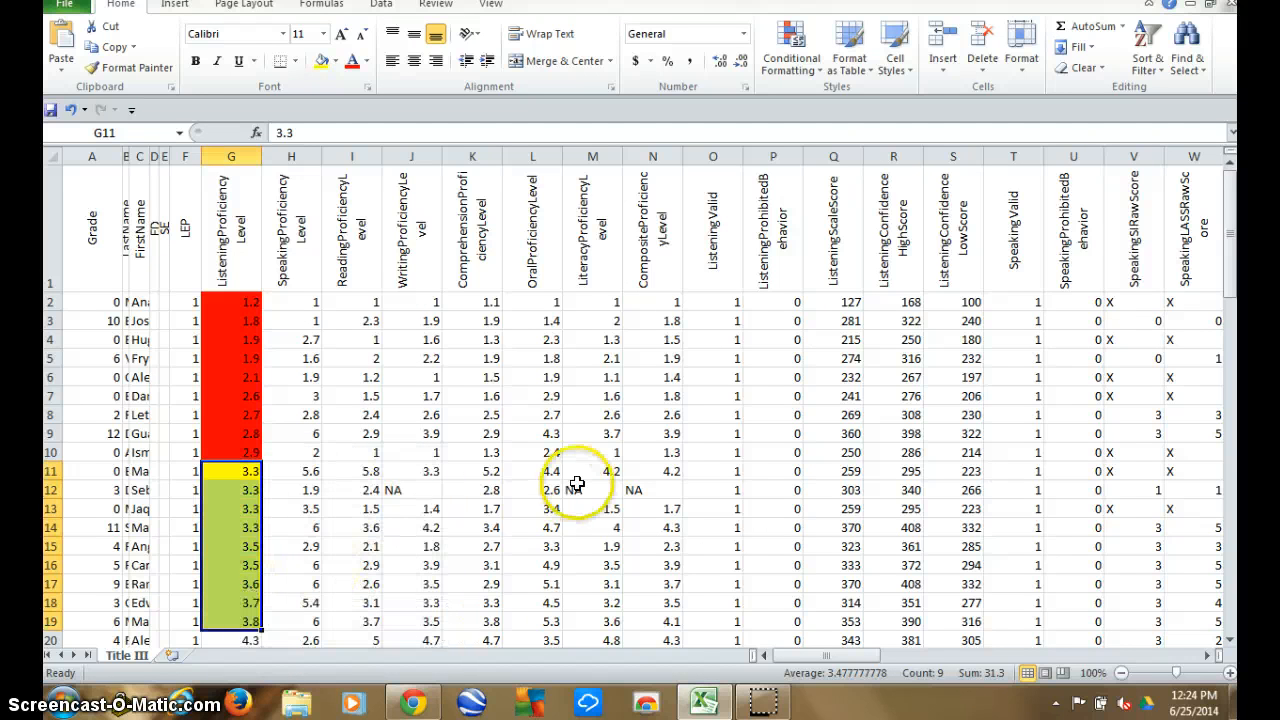
Fill the ListeningProficiencyLevel scores from 4.3 to 6, cells G20 to G73, with standard green.
left_click_drag(1230, 224, 1236, 288)
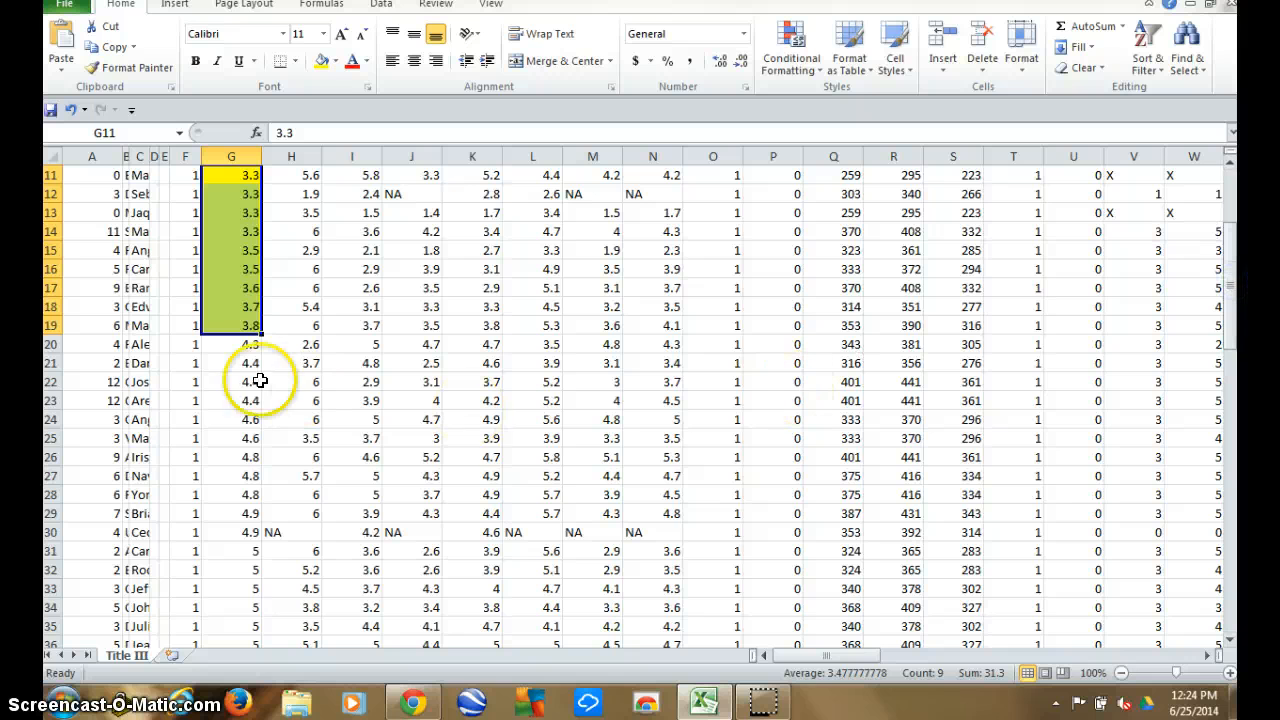
left_click_drag(238, 344, 233, 570)
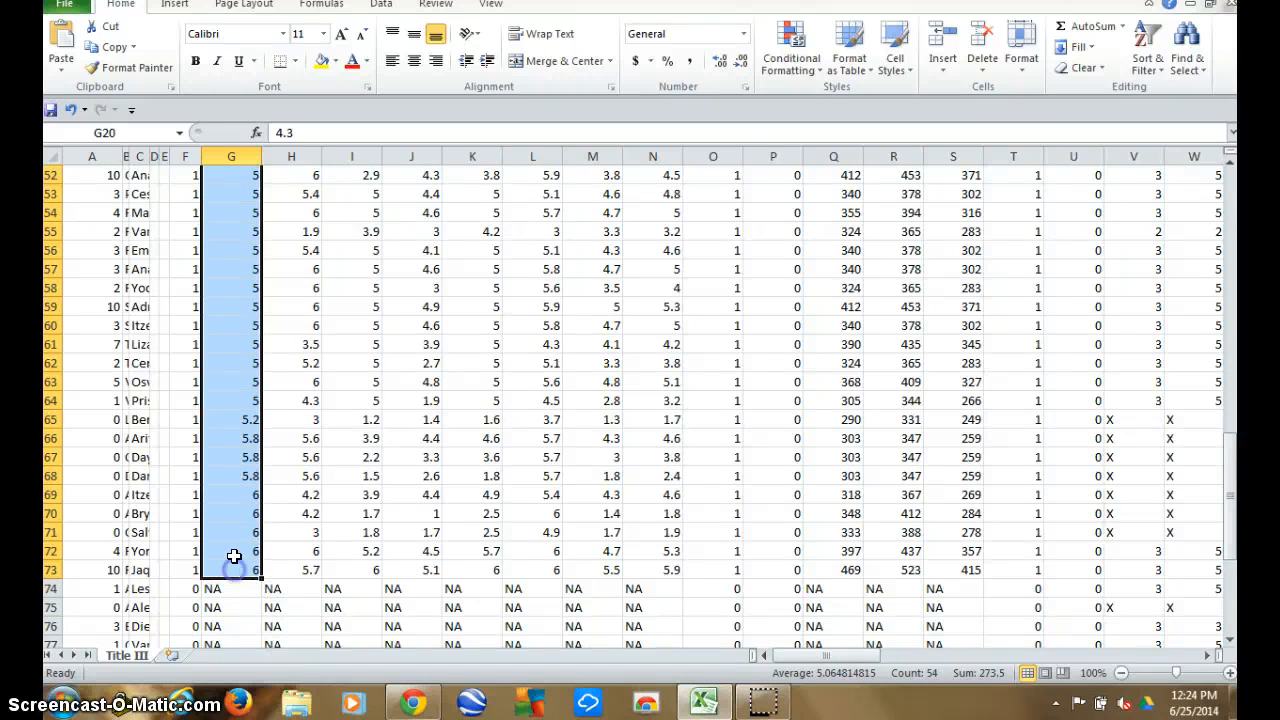
right_click(234, 537)
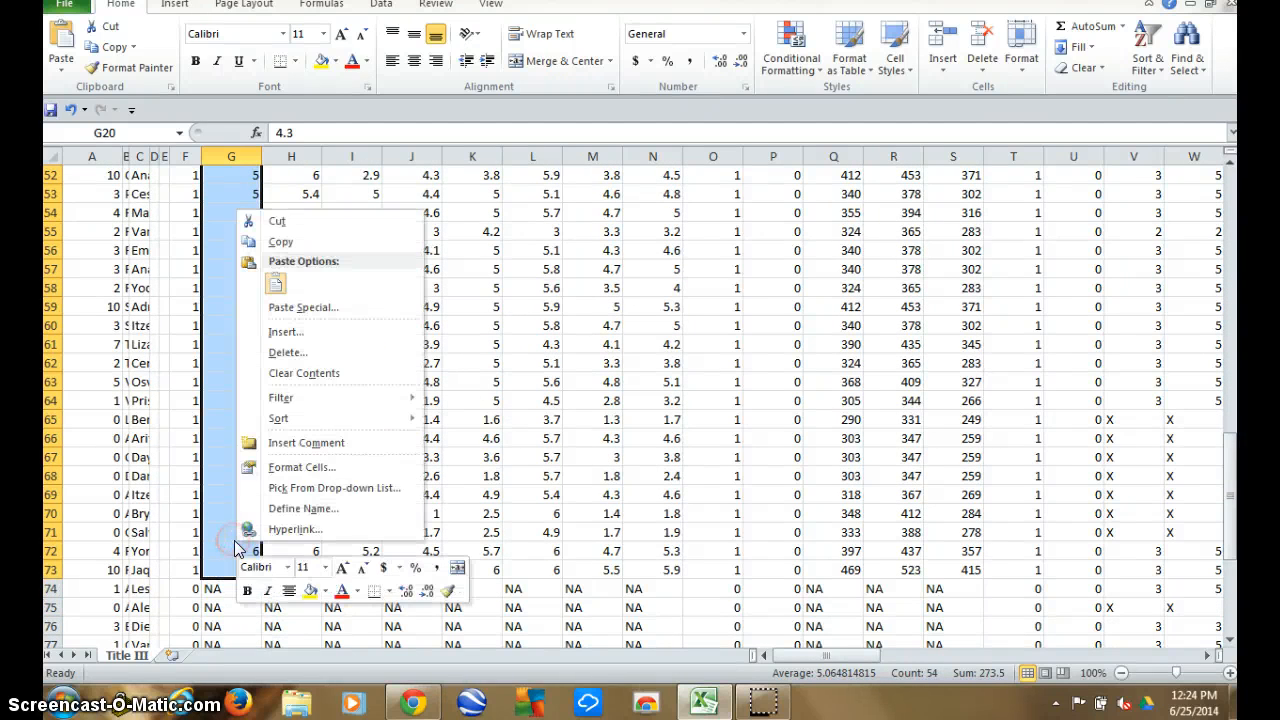
left_click(324, 591)
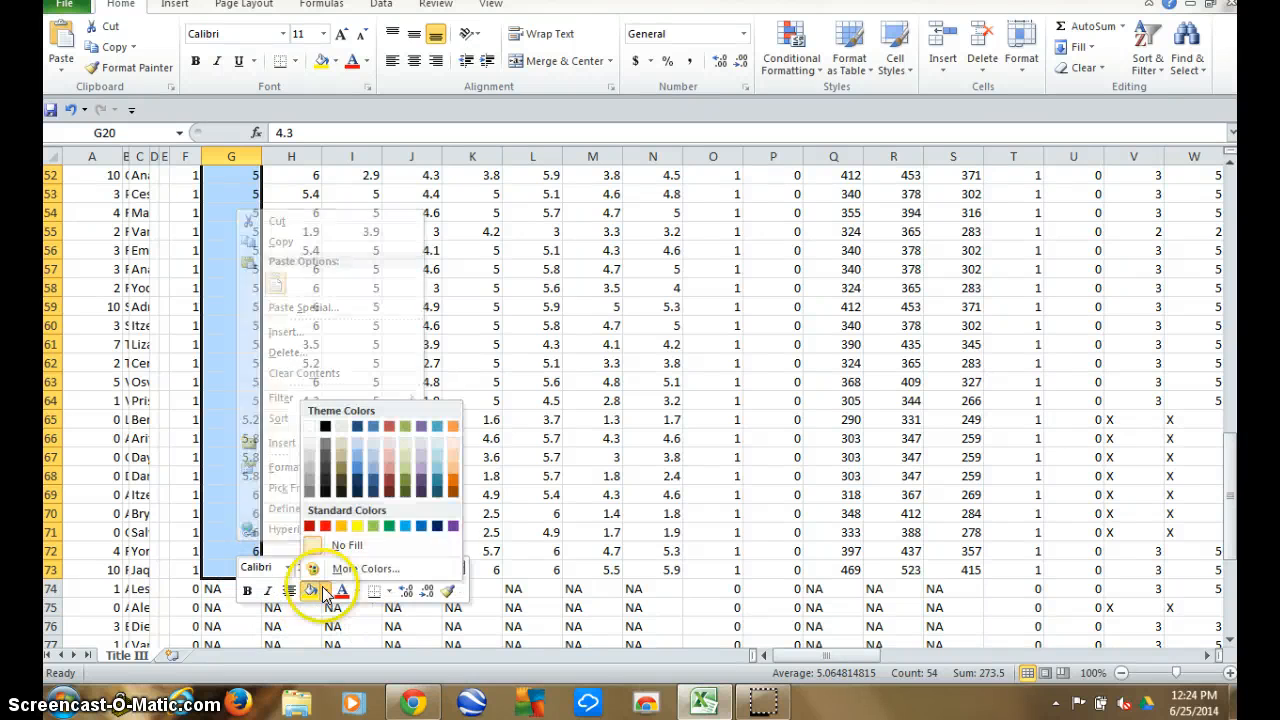
left_click(389, 526)
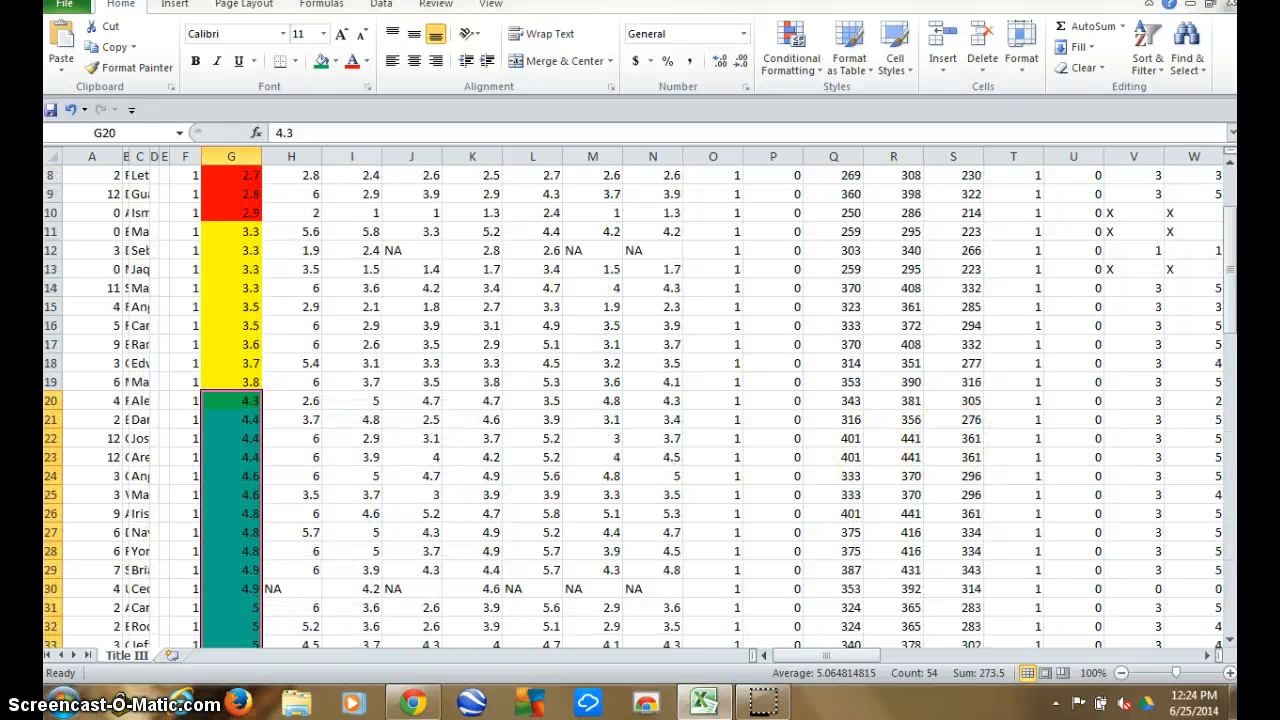
Sort the student data by the SpeakingProficiencyLevel column from smallest to largest.
left_click_drag(1234, 294, 1234, 260)
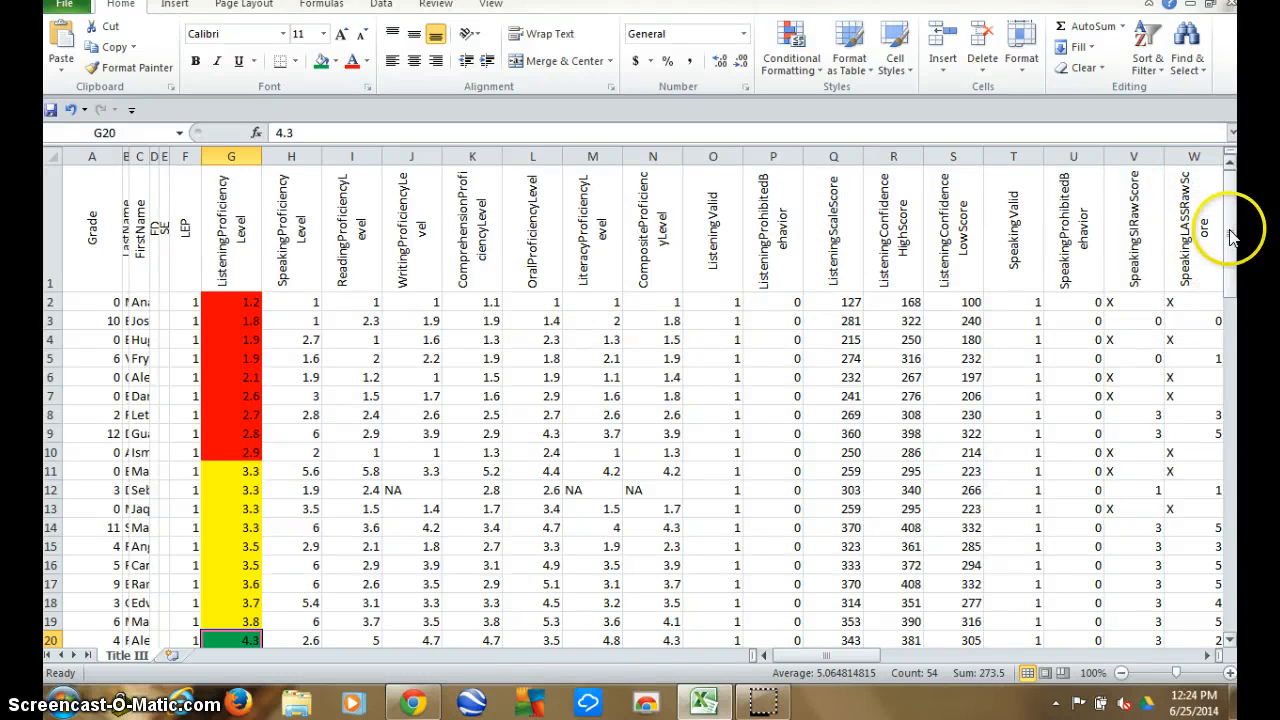
mouse_move(1233, 222)
left_mouse_down()
mouse_move(1233, 307)
mouse_move(1233, 228)
left_mouse_up()
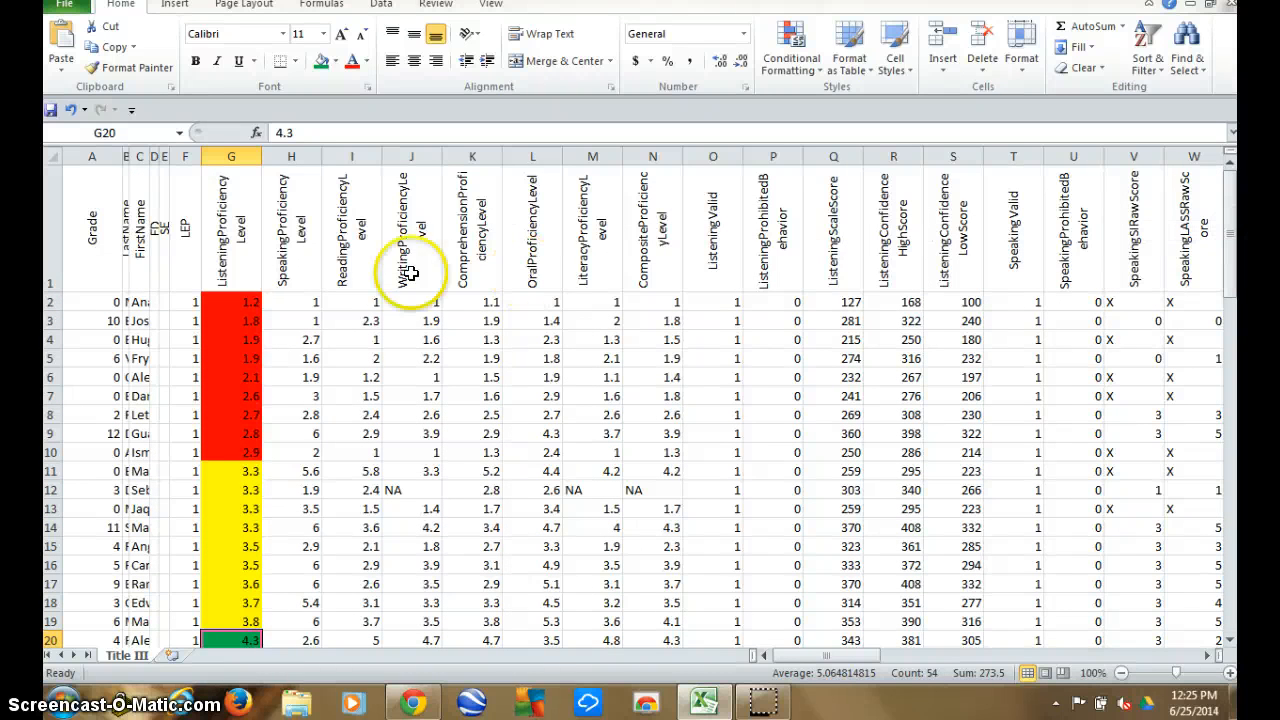
left_click(290, 302)
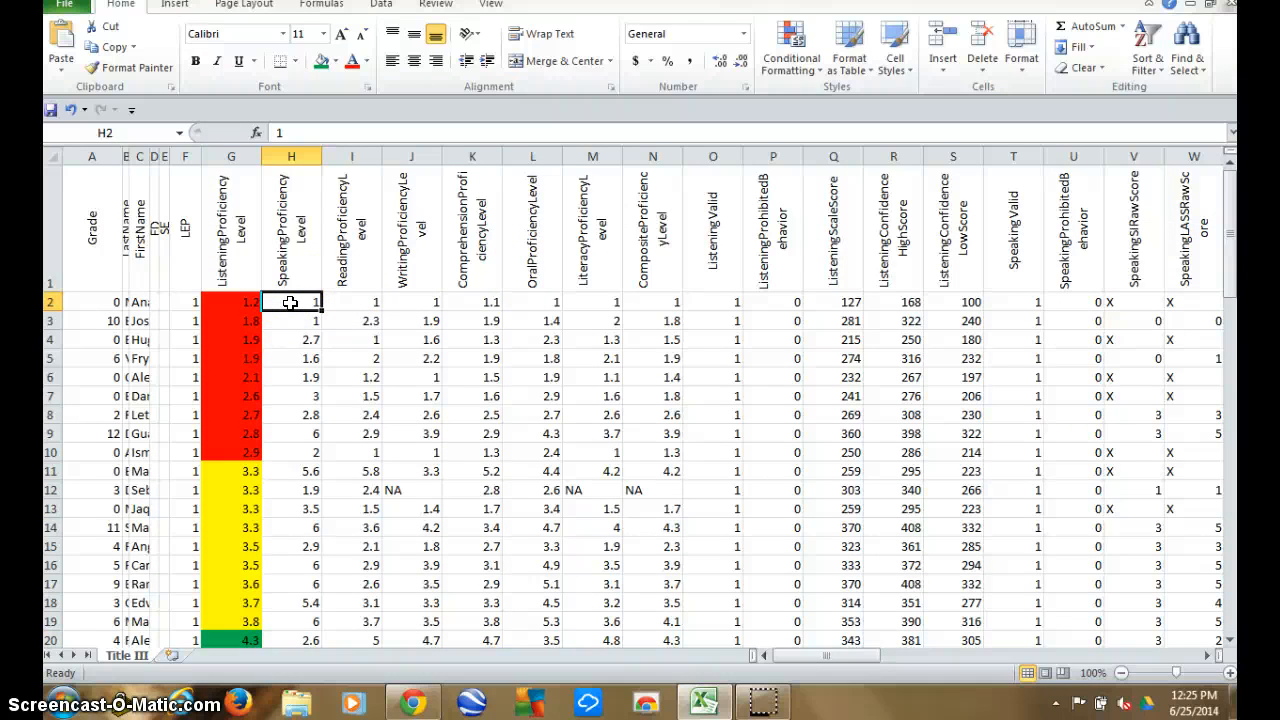
left_click(1145, 57)
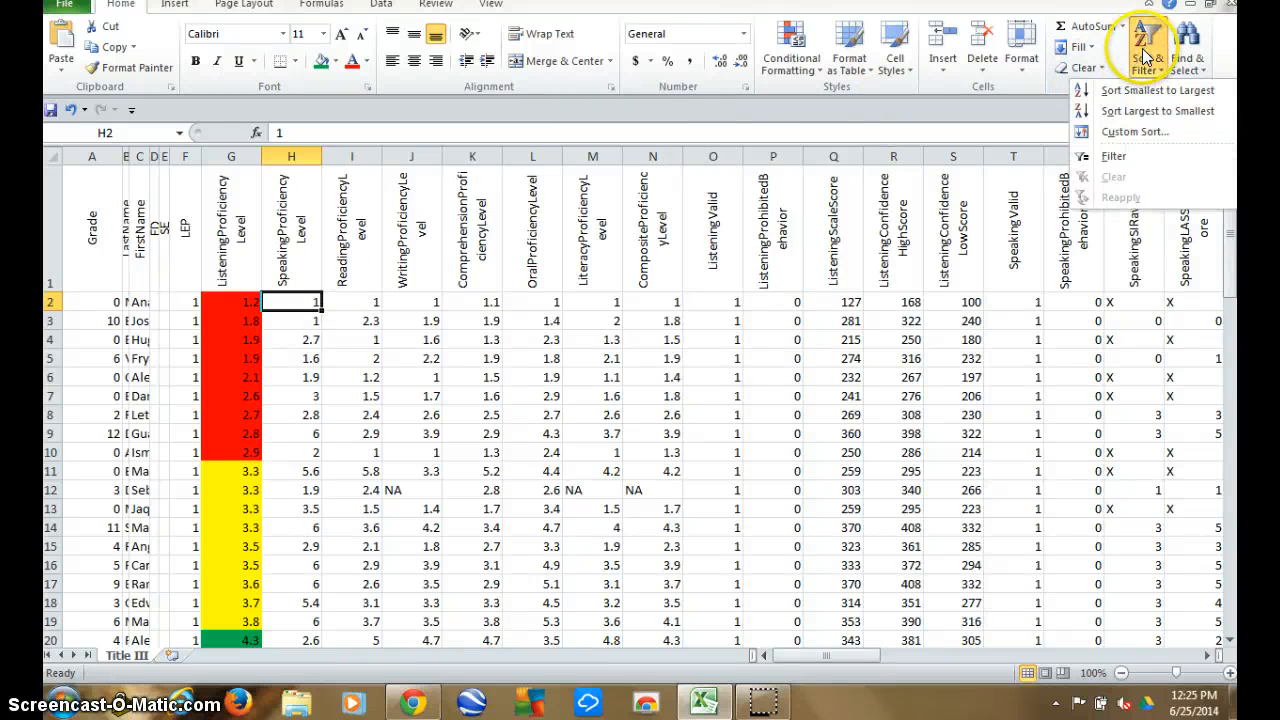
left_click(1150, 90)
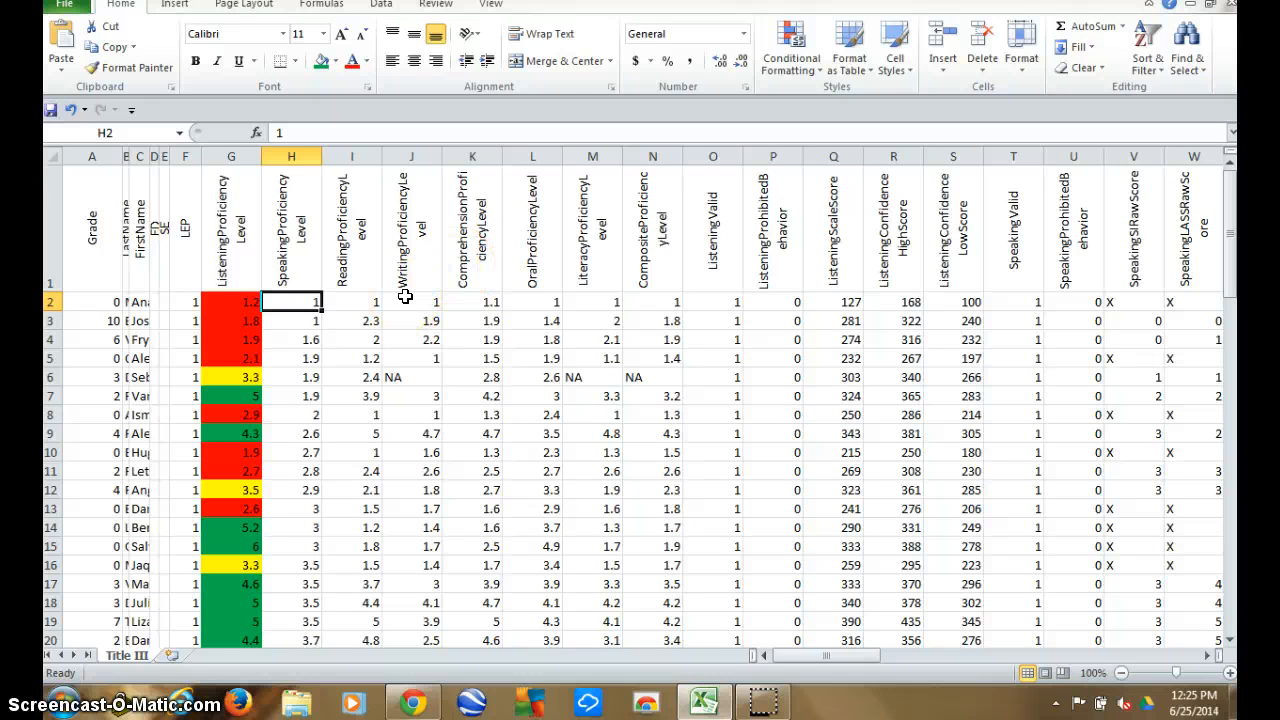
Fill the SpeakingProficiencyLevel scores below 3, cells H2 to H12, with standard red.
left_click(291, 303)
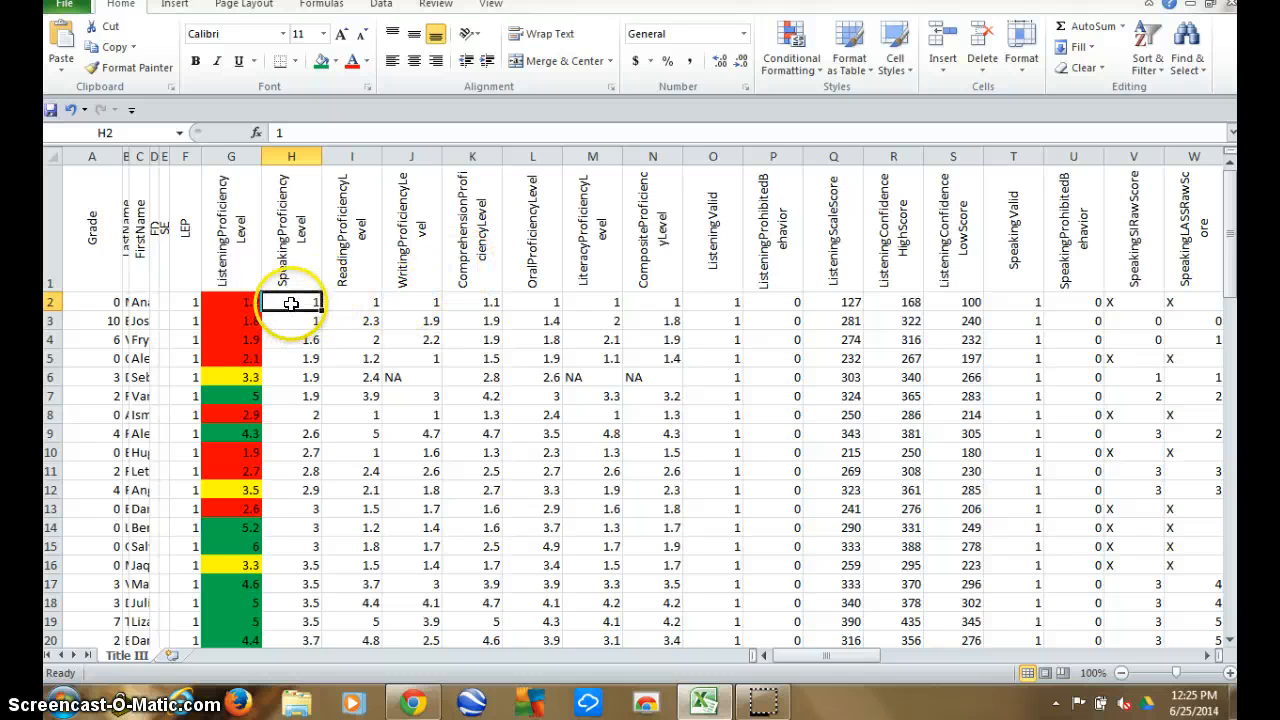
left_click_drag(291, 303, 301, 489)
right_click(301, 489)
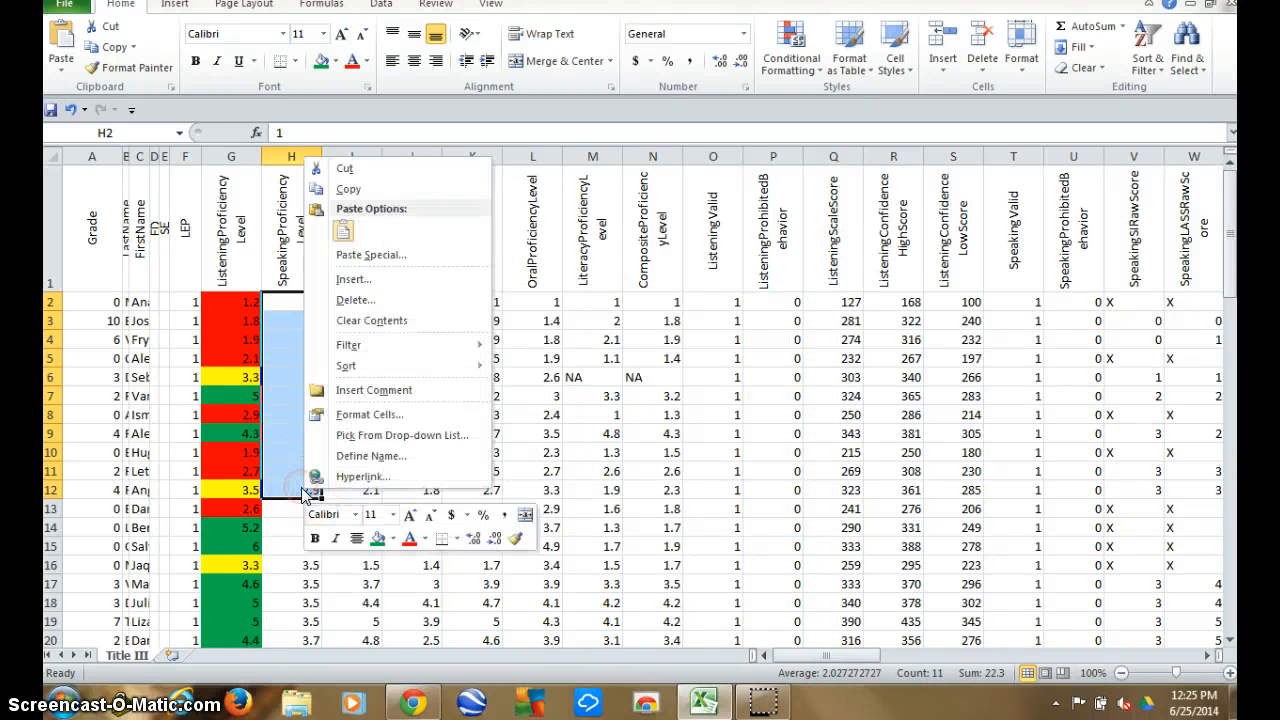
left_click(395, 542)
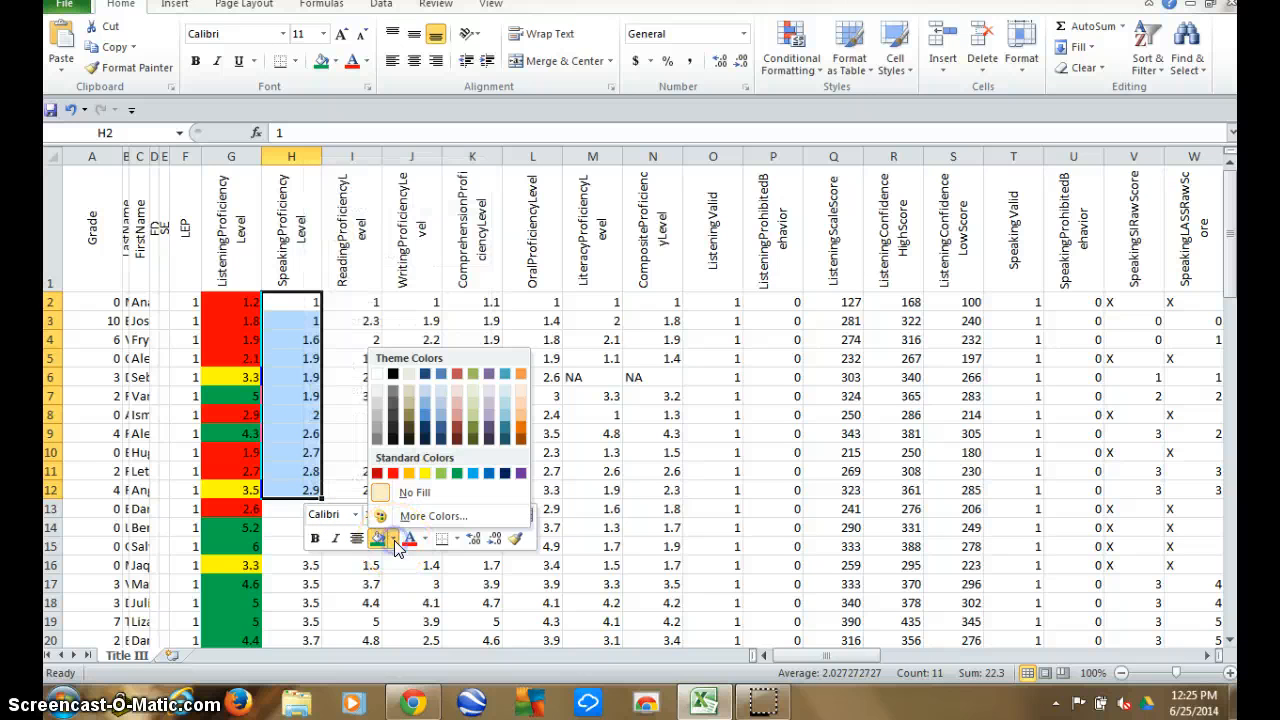
left_click(388, 470)
Fill the SpeakingProficiencyLevel scores from 3 to 3.9, cells H13 to H22, with standard yellow.
left_click(278, 515)
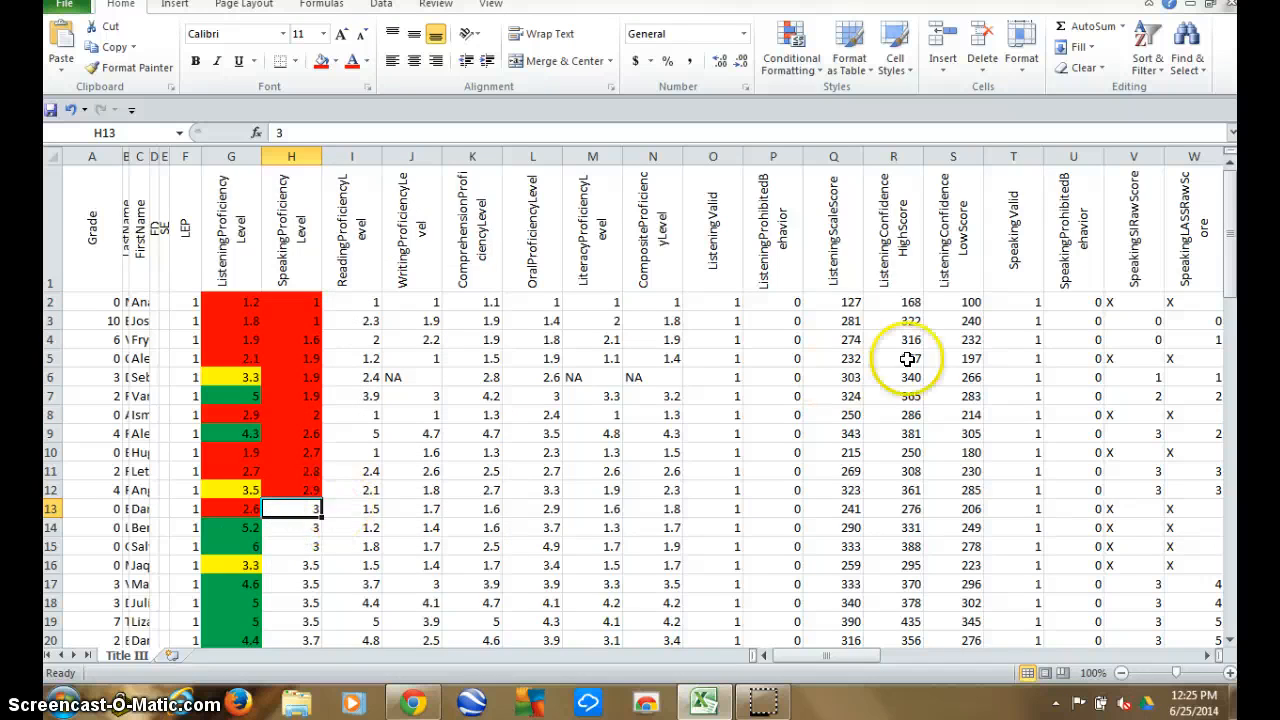
left_click_drag(1233, 228, 1235, 252)
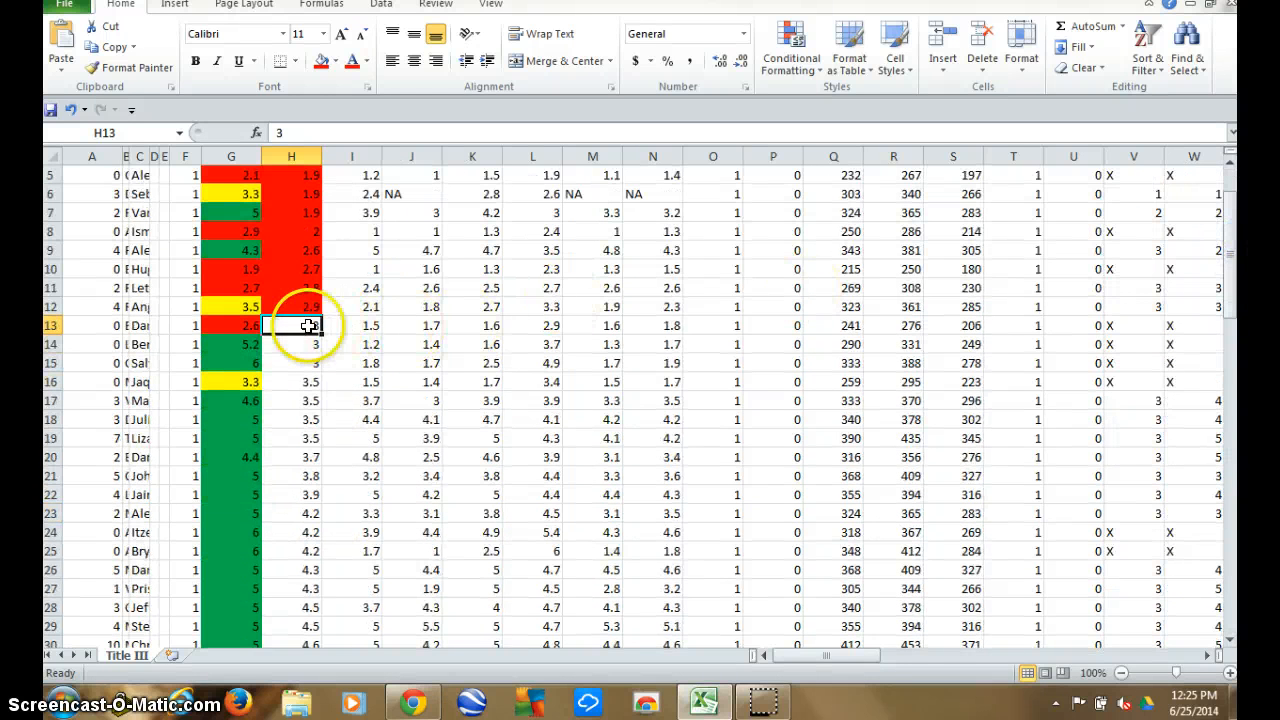
left_click_drag(309, 326, 297, 487)
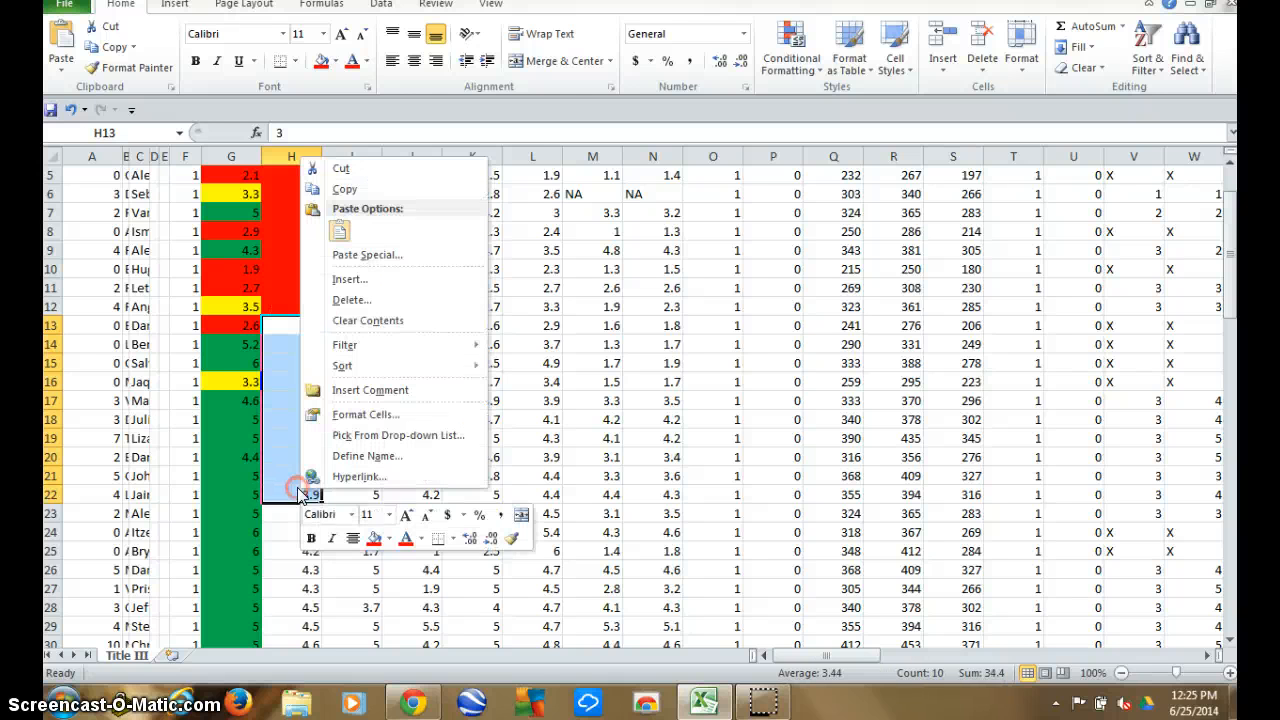
left_click(388, 539)
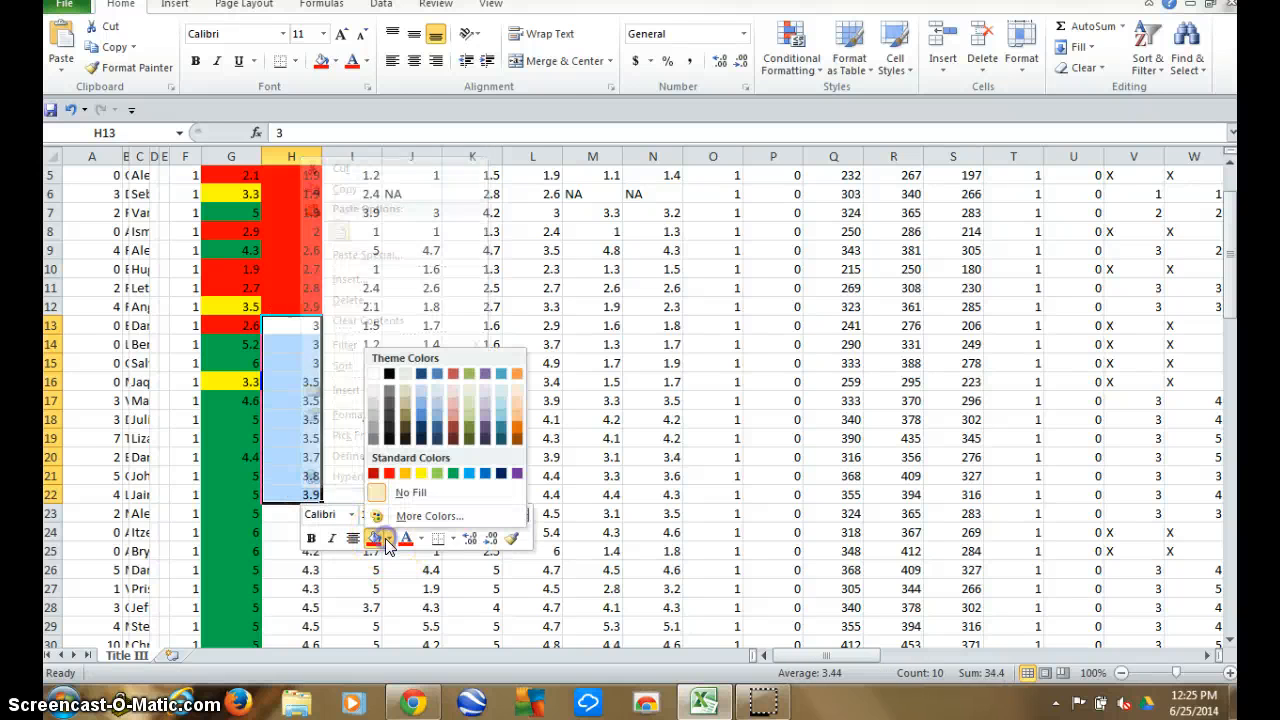
left_click(420, 473)
Fill the SpeakingProficiencyLevel scores from 4.2 to 6, cells H23 to H72, with standard green.
left_click(285, 513)
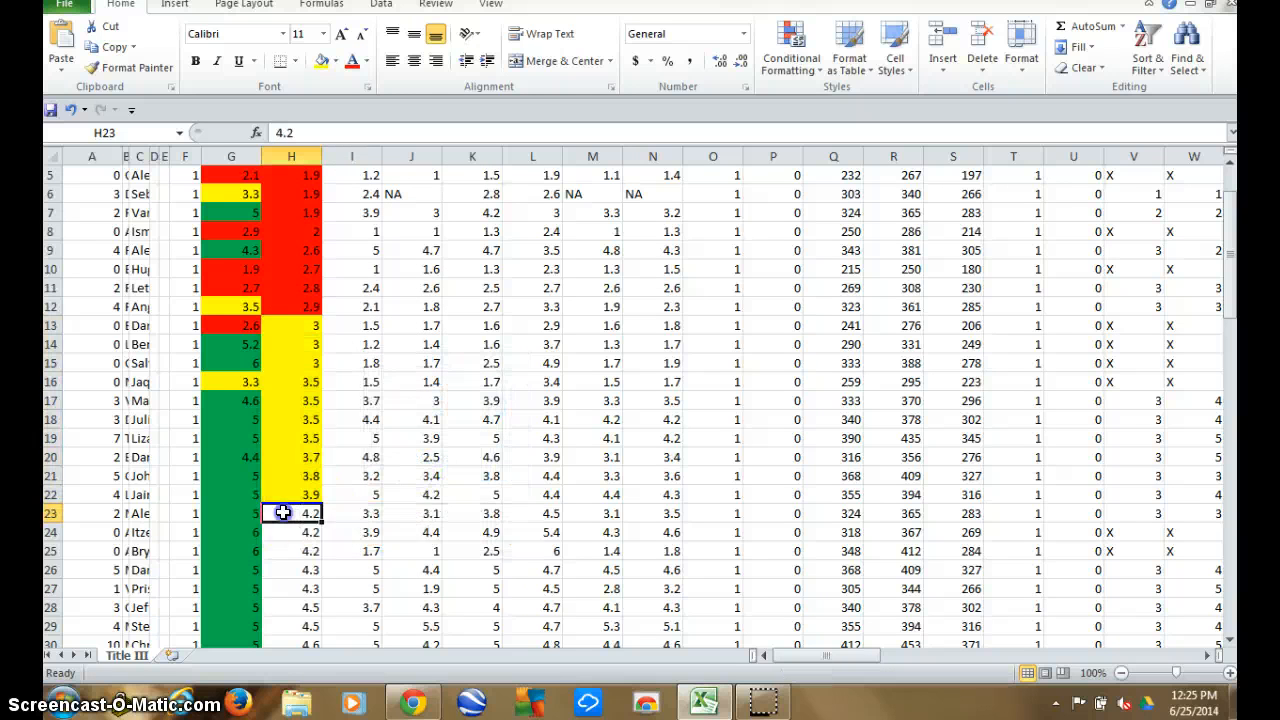
left_click_drag(283, 513, 294, 421)
right_click(294, 421)
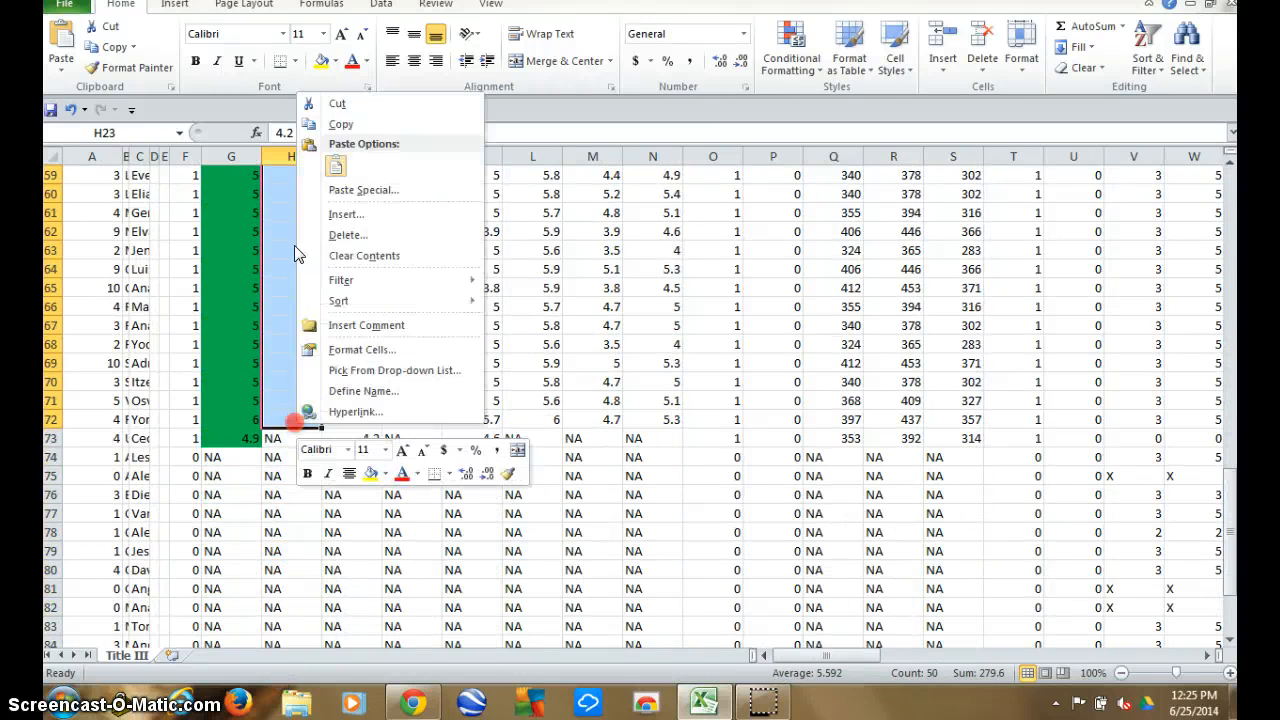
left_click(386, 474)
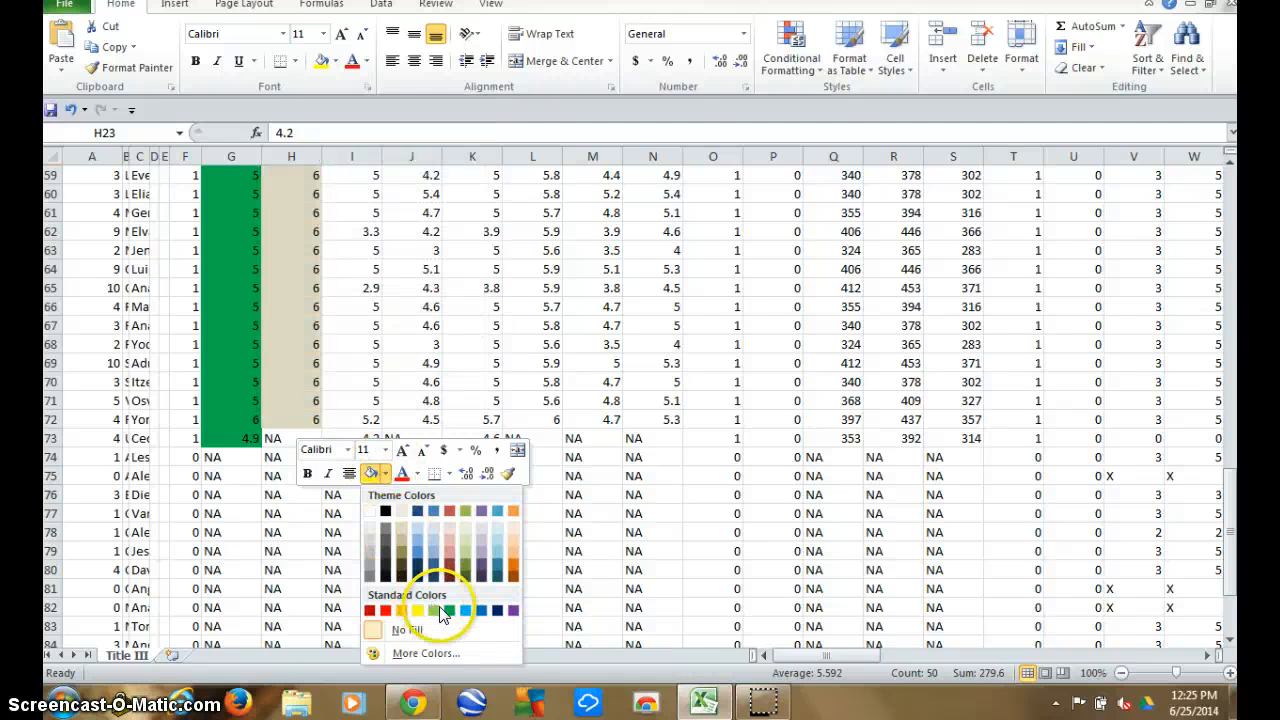
left_click(449, 610)
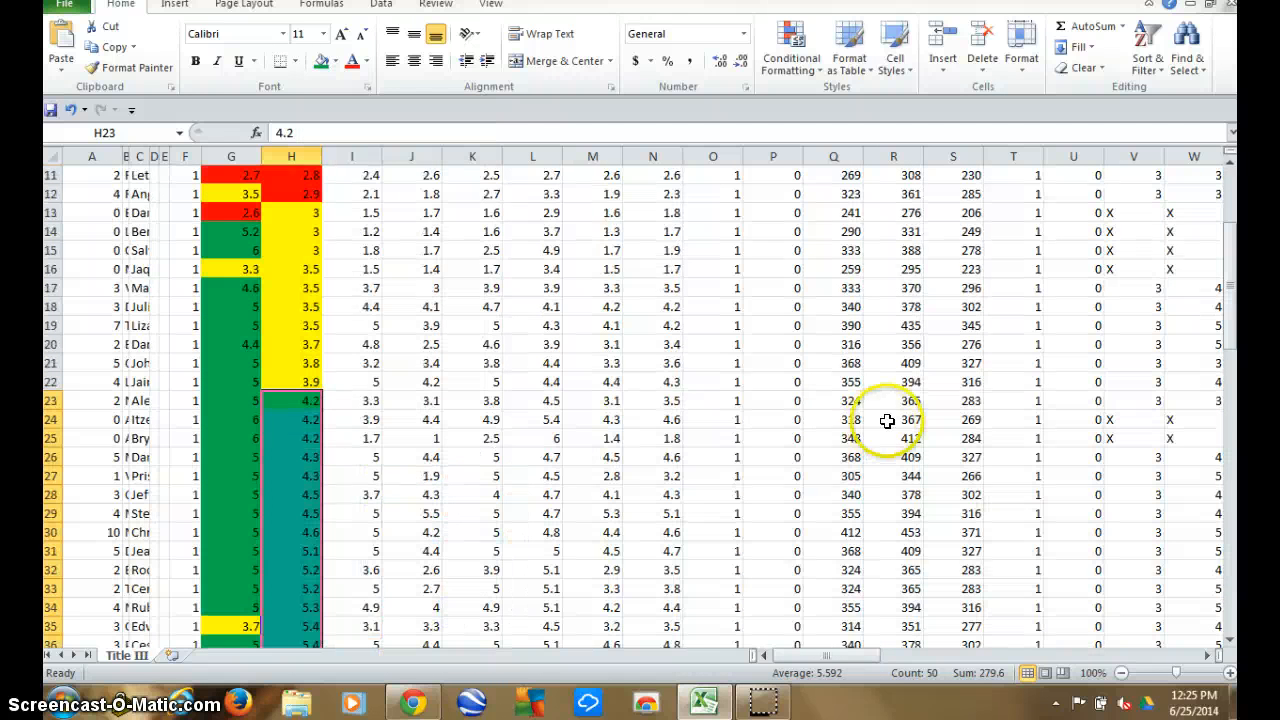
Sort the student data by the ReadingProficiencyLevel column from smallest to largest.
left_click_drag(1235, 313, 1230, 242)
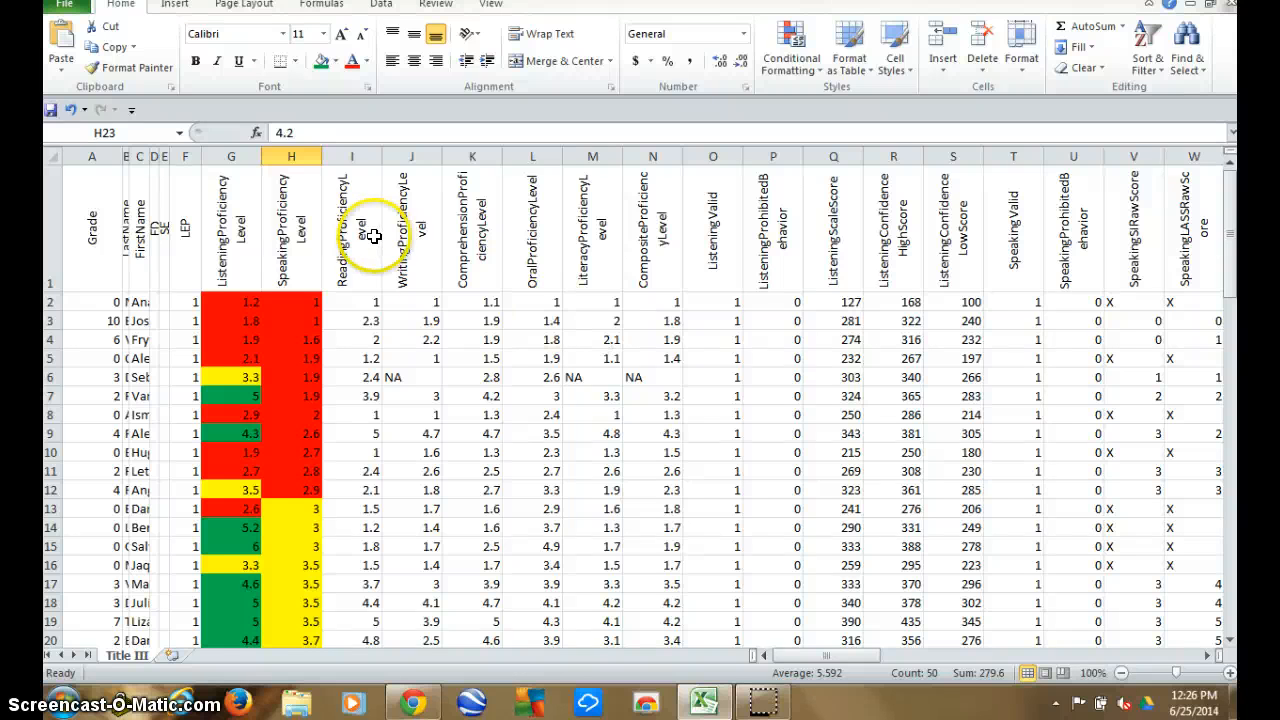
left_click(363, 303)
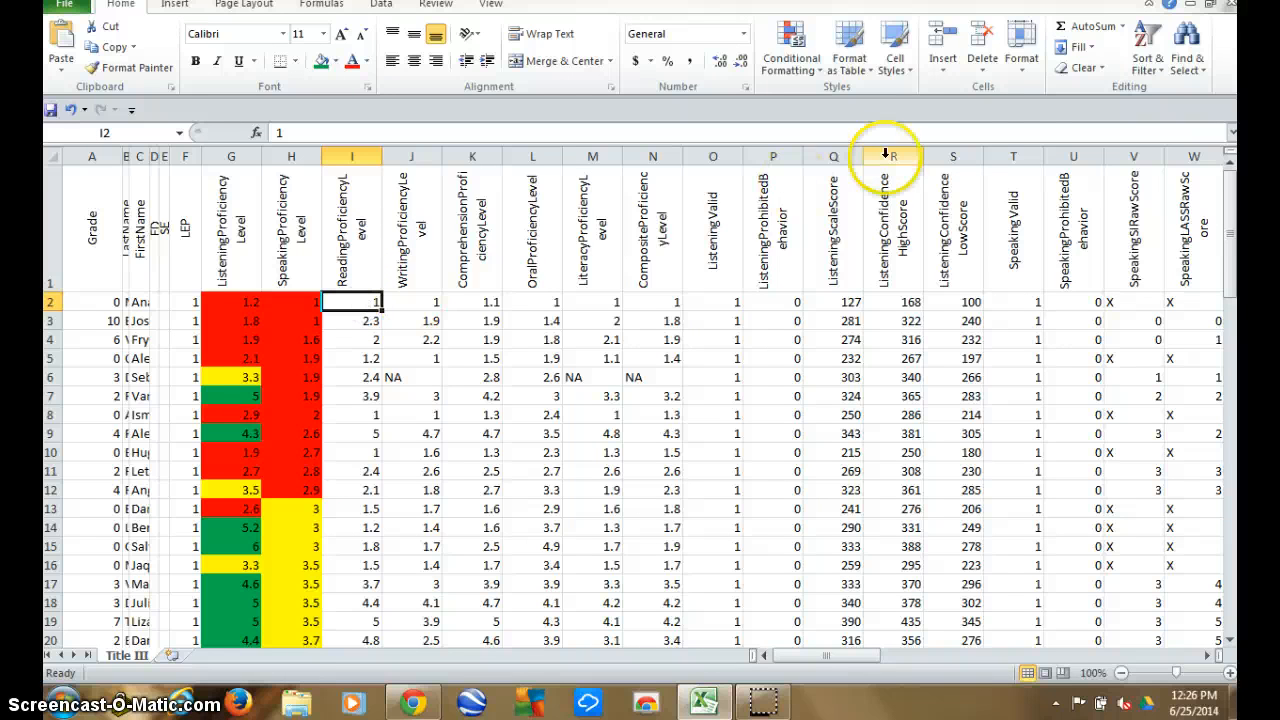
left_click(1140, 45)
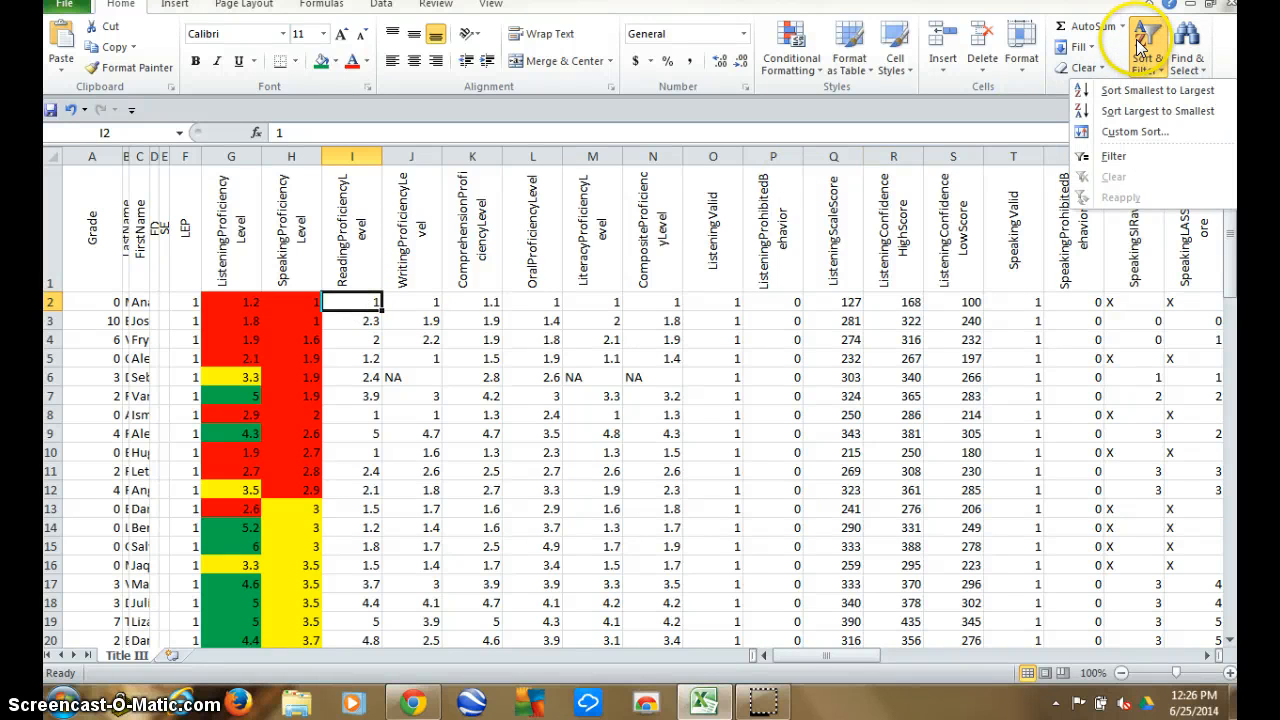
left_click(1140, 90)
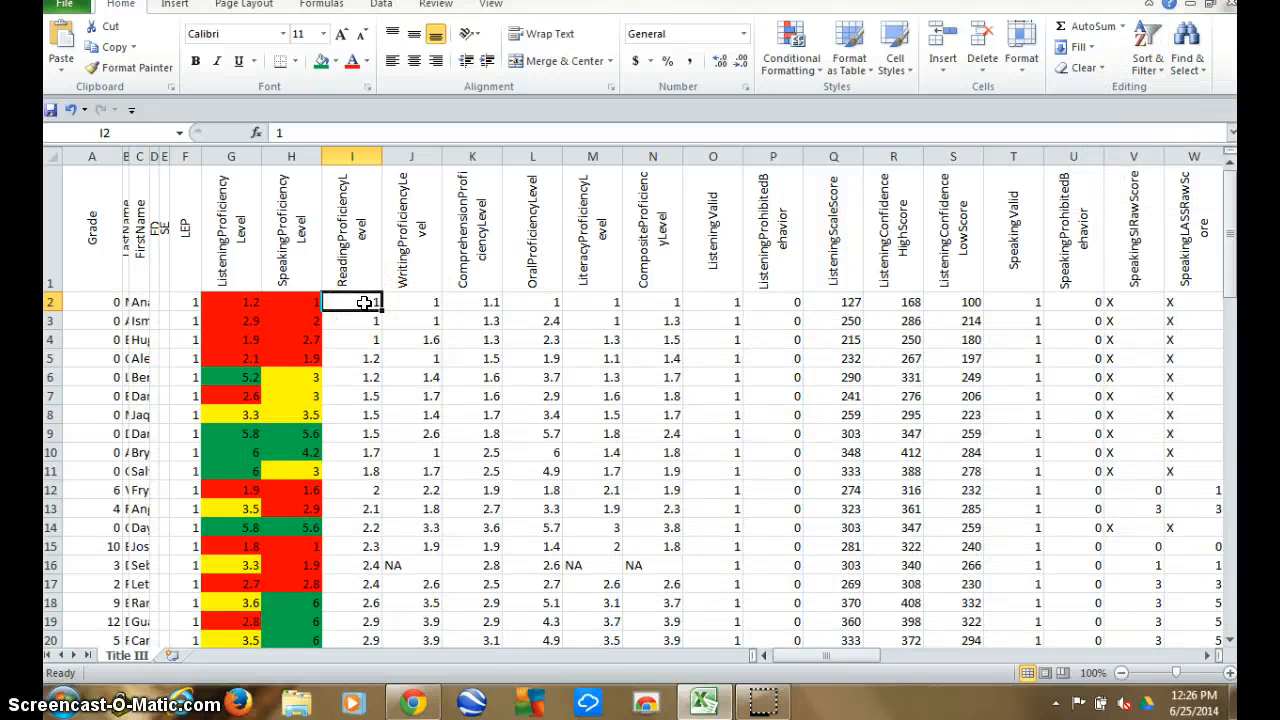
Fill the ReadingProficiencyLevel scores from 1 to 2.9, cells I2 to I22, with standard red.
left_click_drag(364, 303, 357, 512)
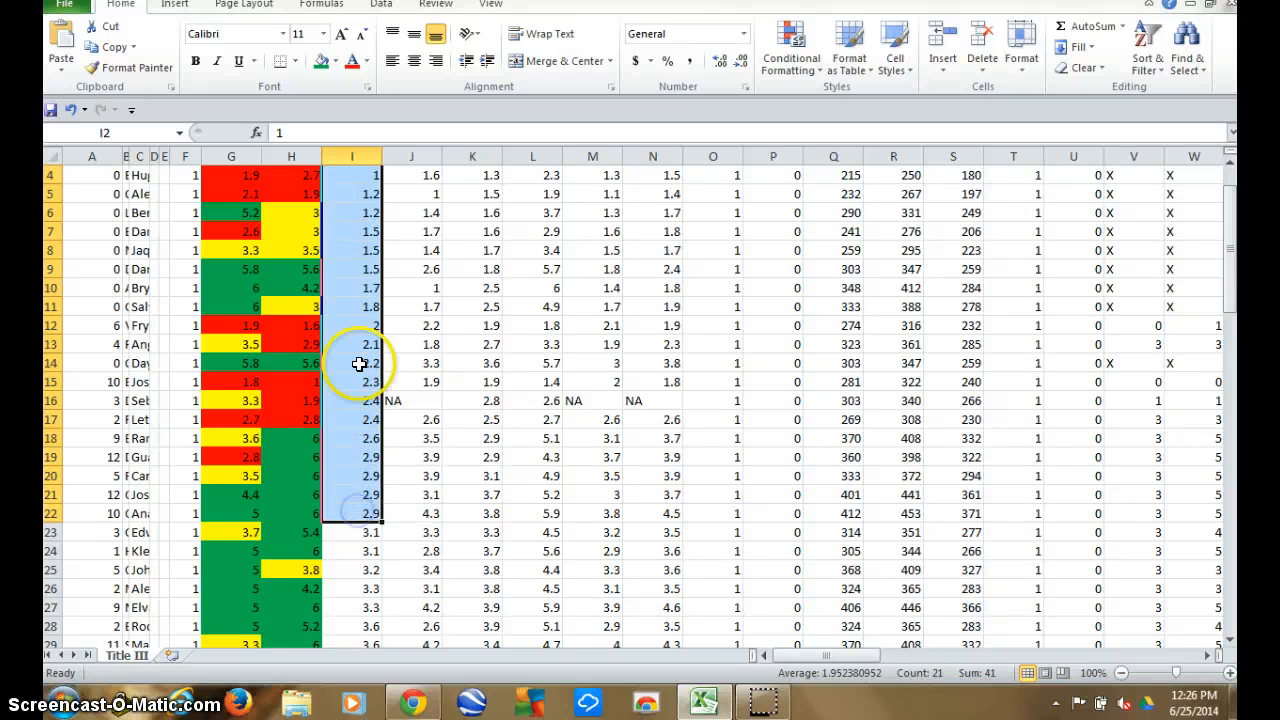
right_click(360, 364)
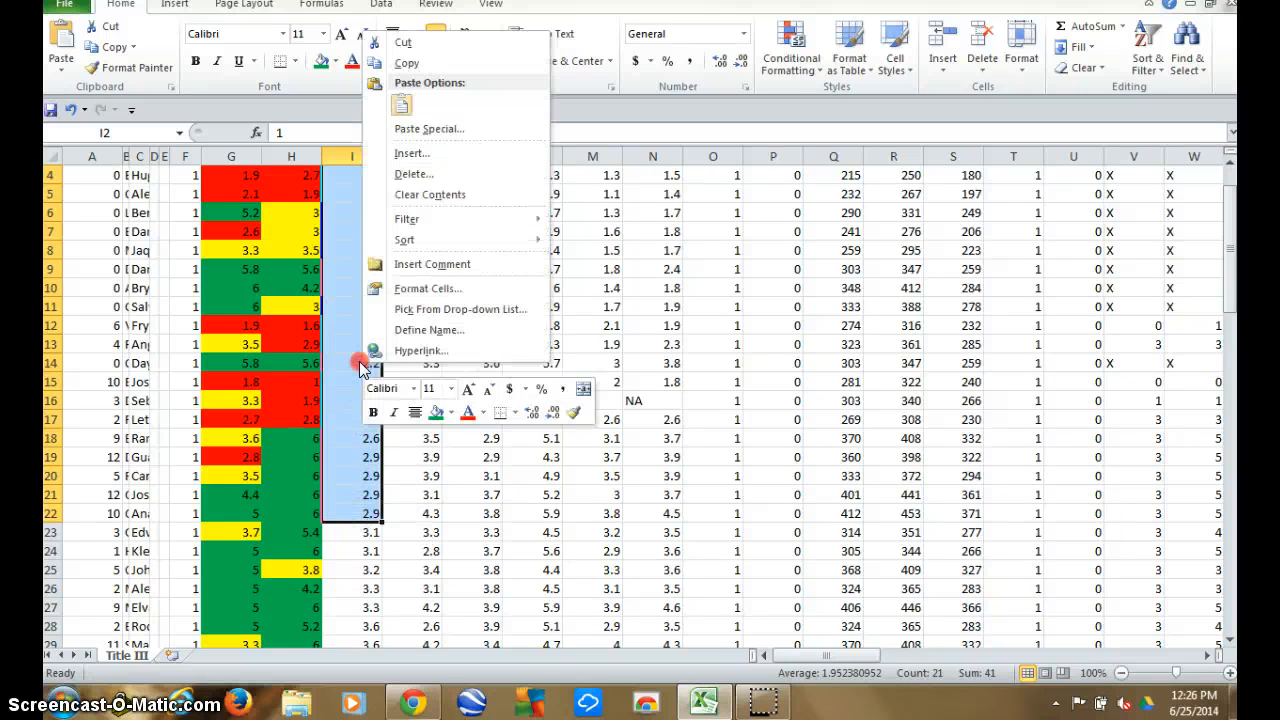
left_click(451, 412)
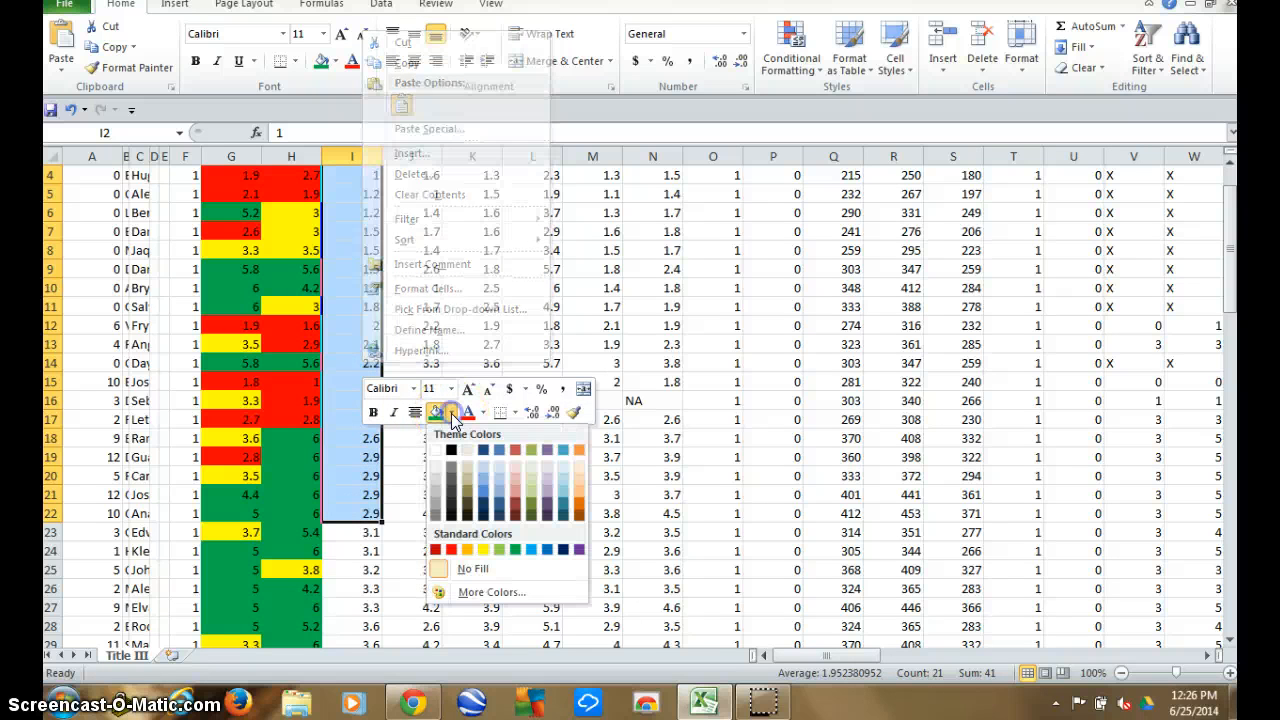
left_click(451, 549)
scroll(451, 549, "up", 1)
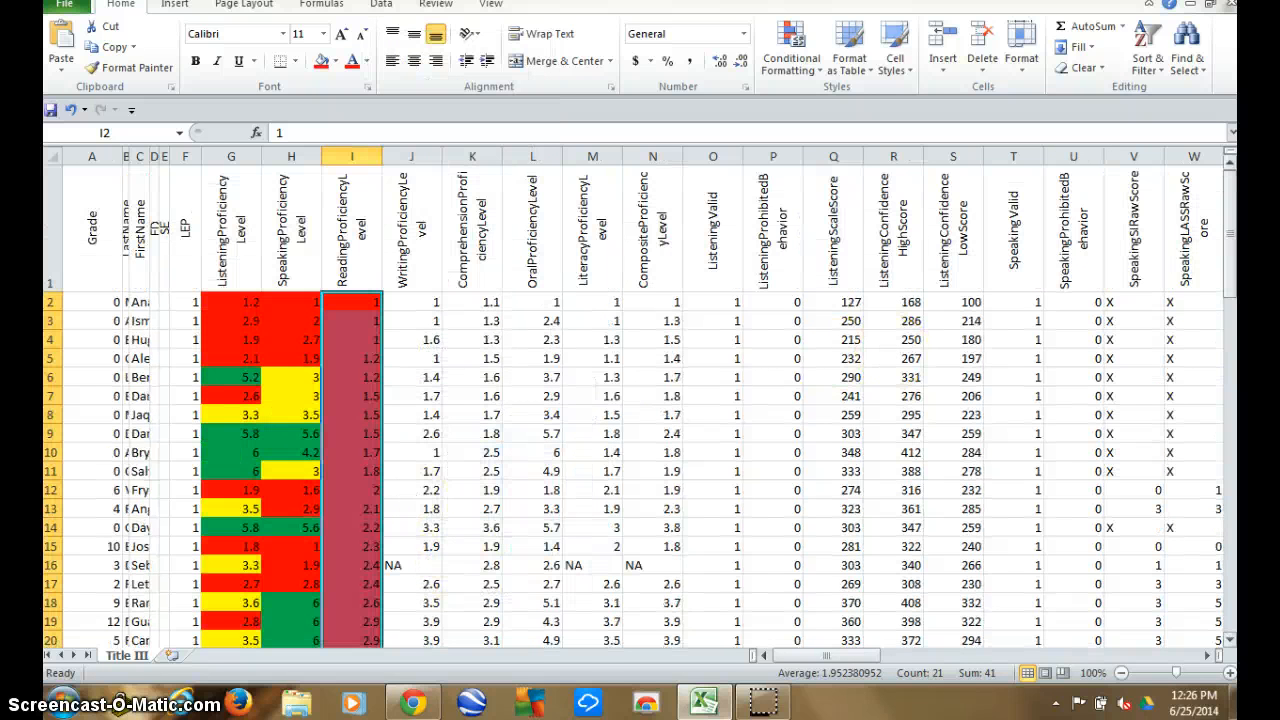
Fill the ReadingProficiencyLevel scores from 3.1 to 3.9, cells I23 to I38, with standard yellow.
left_click_drag(1234, 240, 1234, 262)
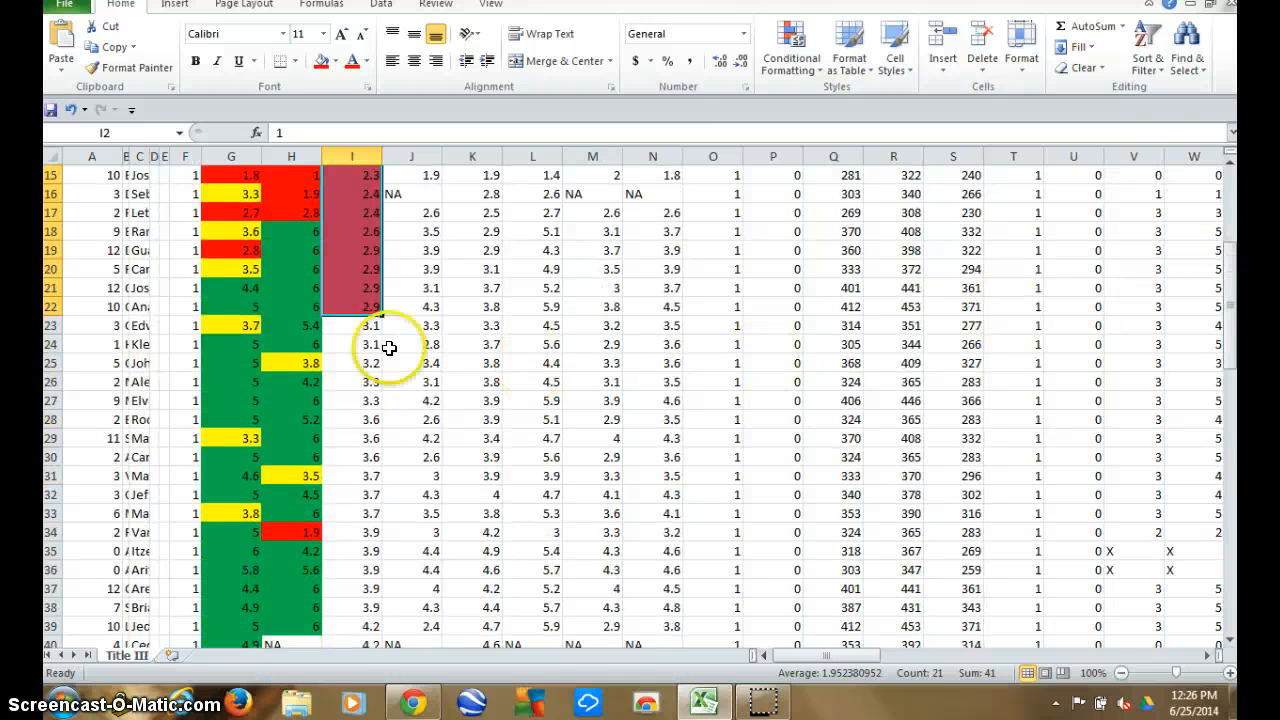
left_click_drag(371, 329, 344, 600)
right_click(345, 602)
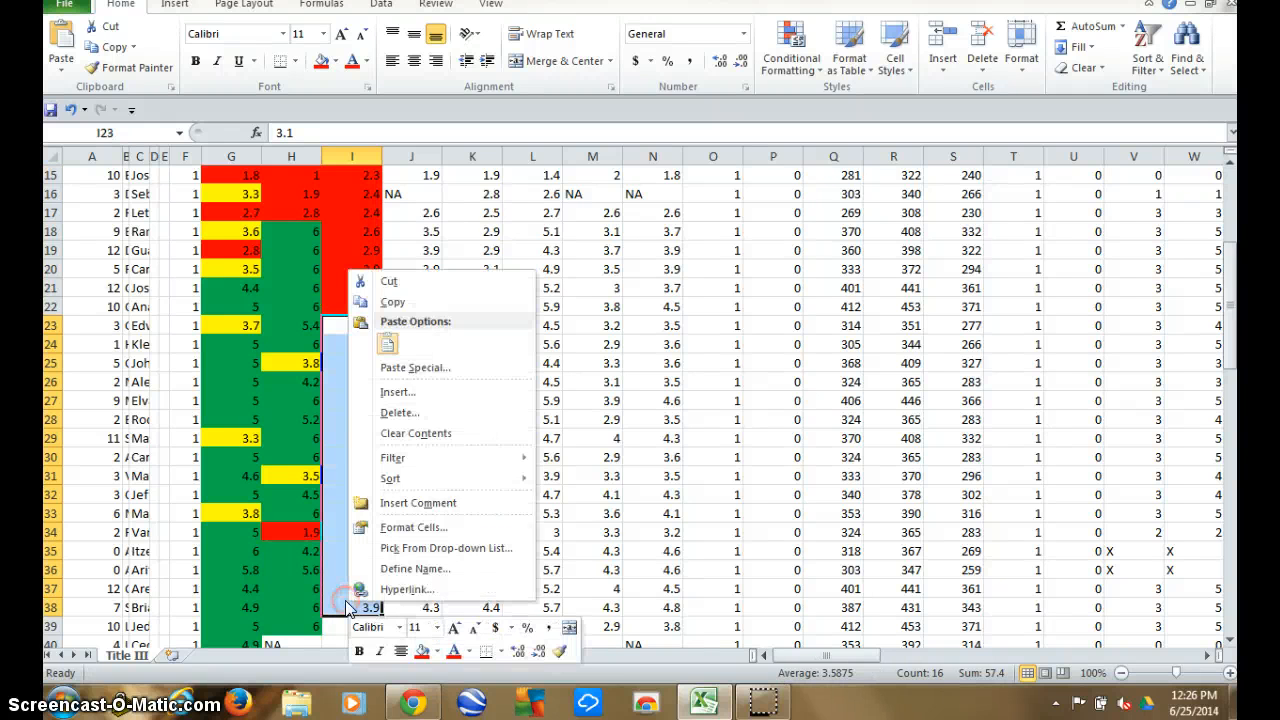
left_click(431, 651)
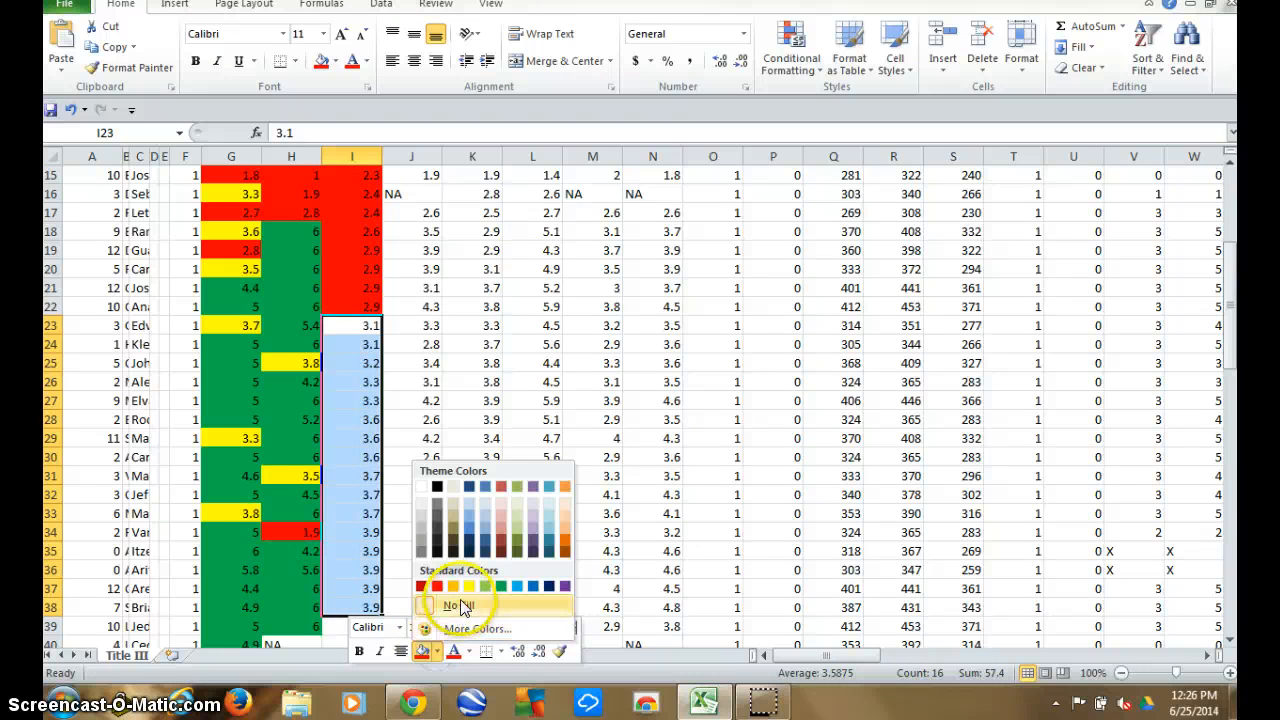
left_click(485, 586)
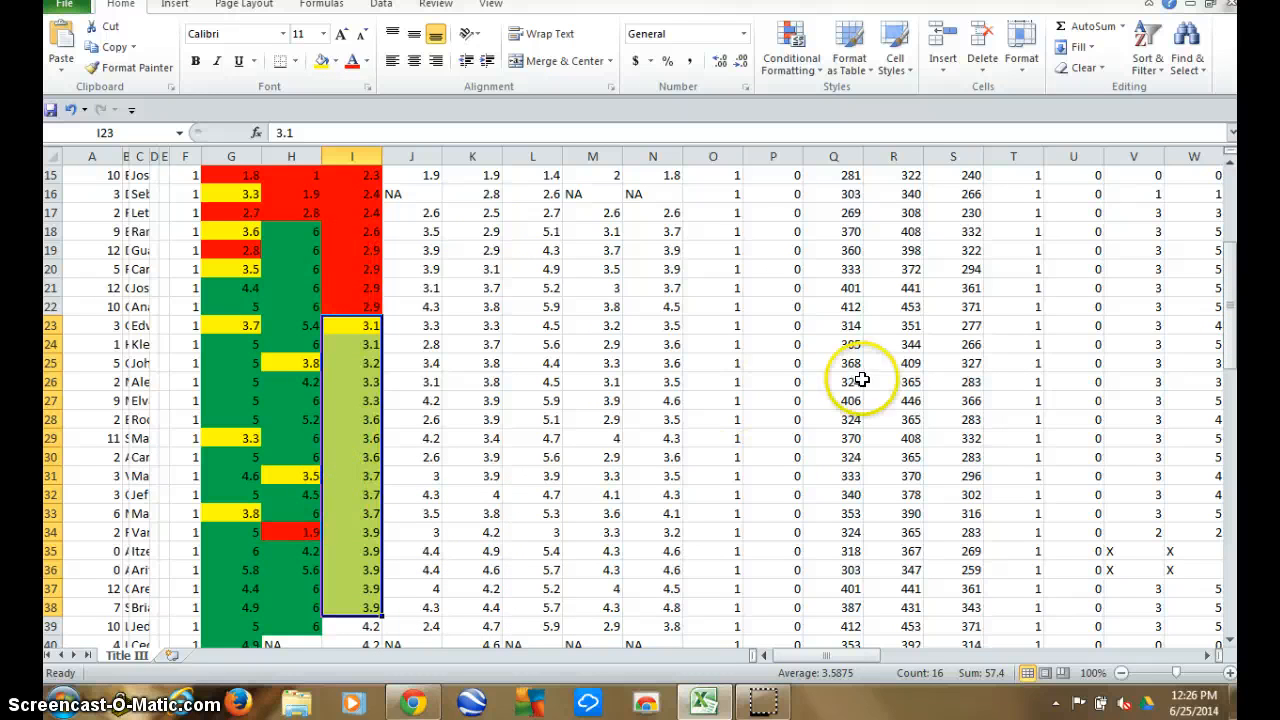
Fill the ReadingProficiencyLevel scores from 4.2 to 6, cells I39 to I73, with standard green.
left_click_drag(1234, 337, 1234, 268)
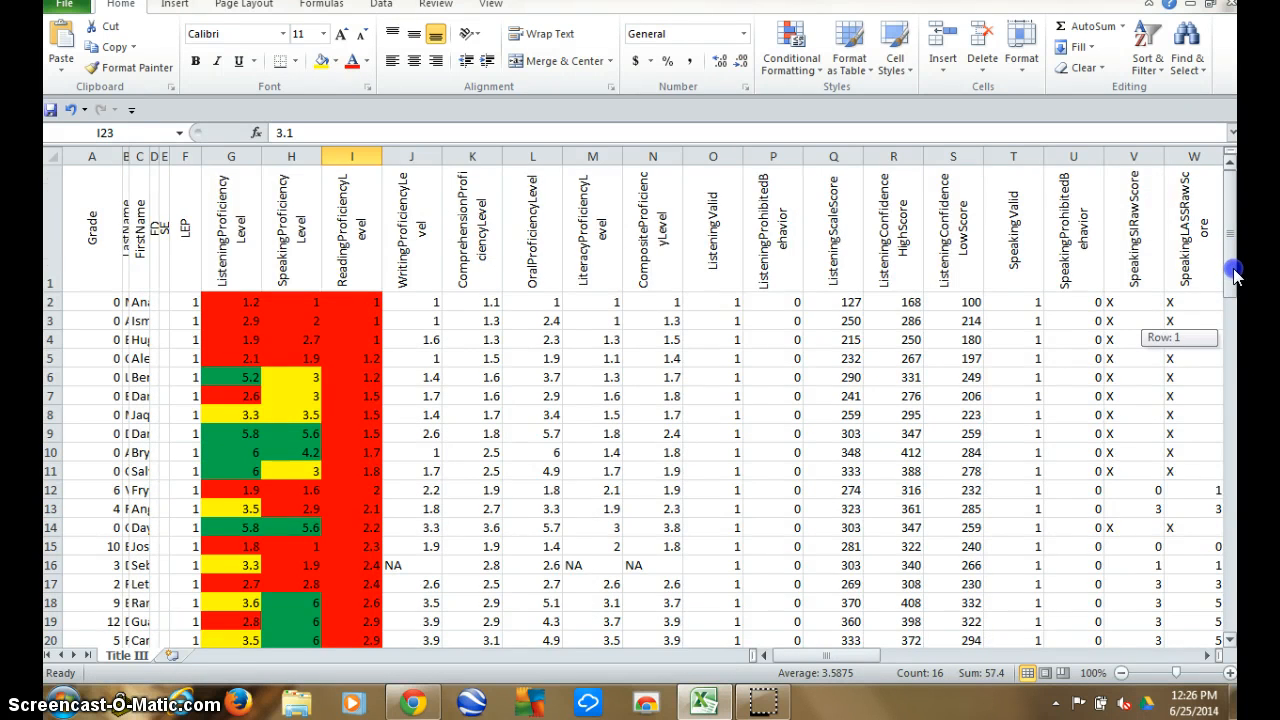
left_click_drag(1234, 277, 1236, 398)
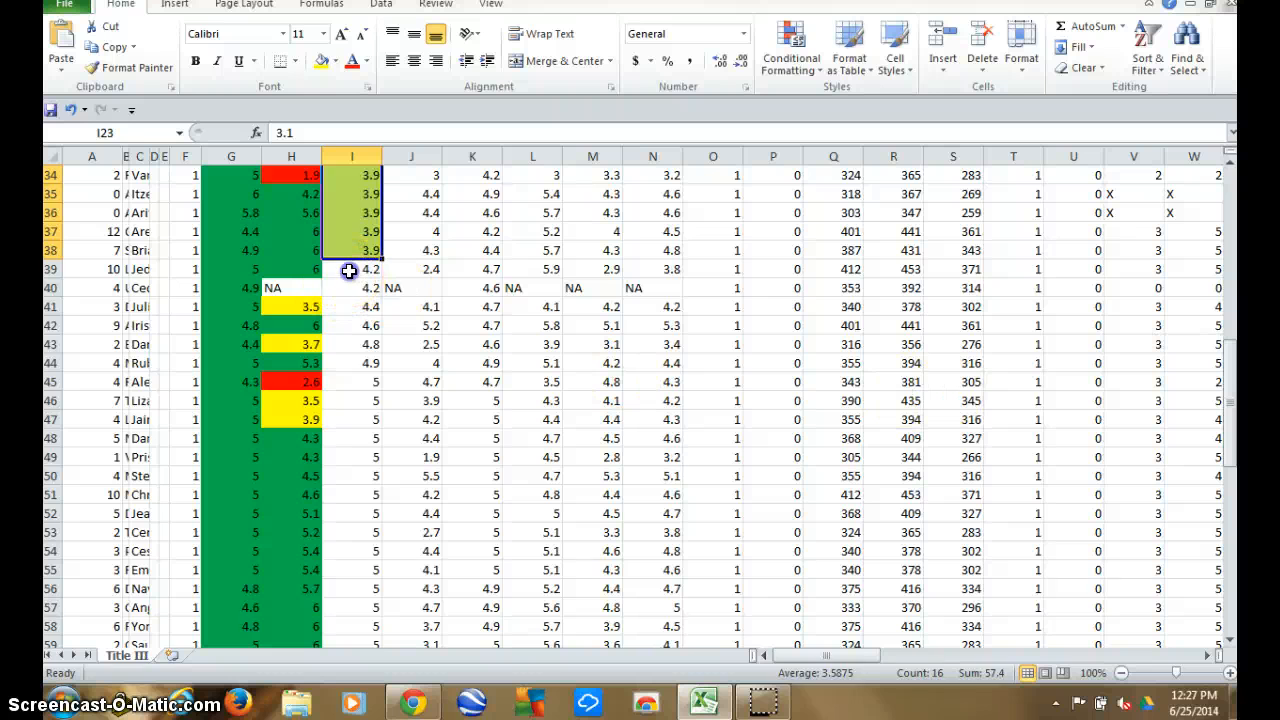
left_click_drag(349, 271, 358, 557)
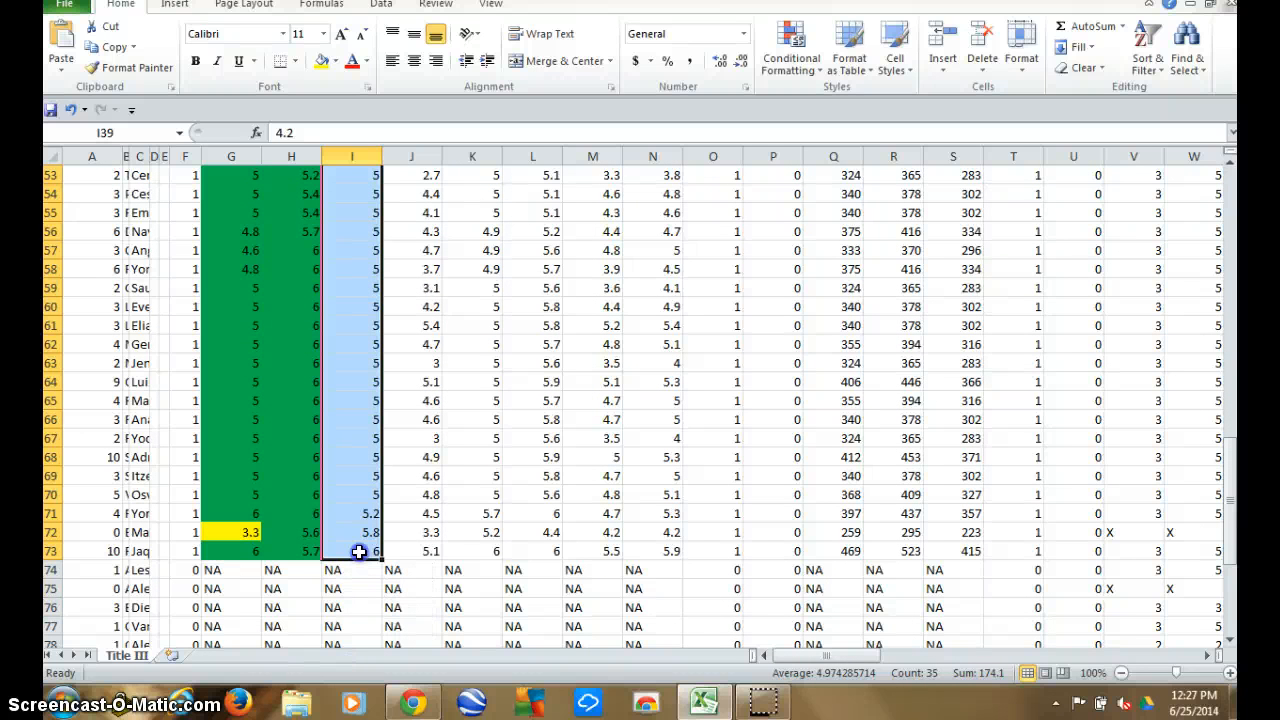
right_click(362, 492)
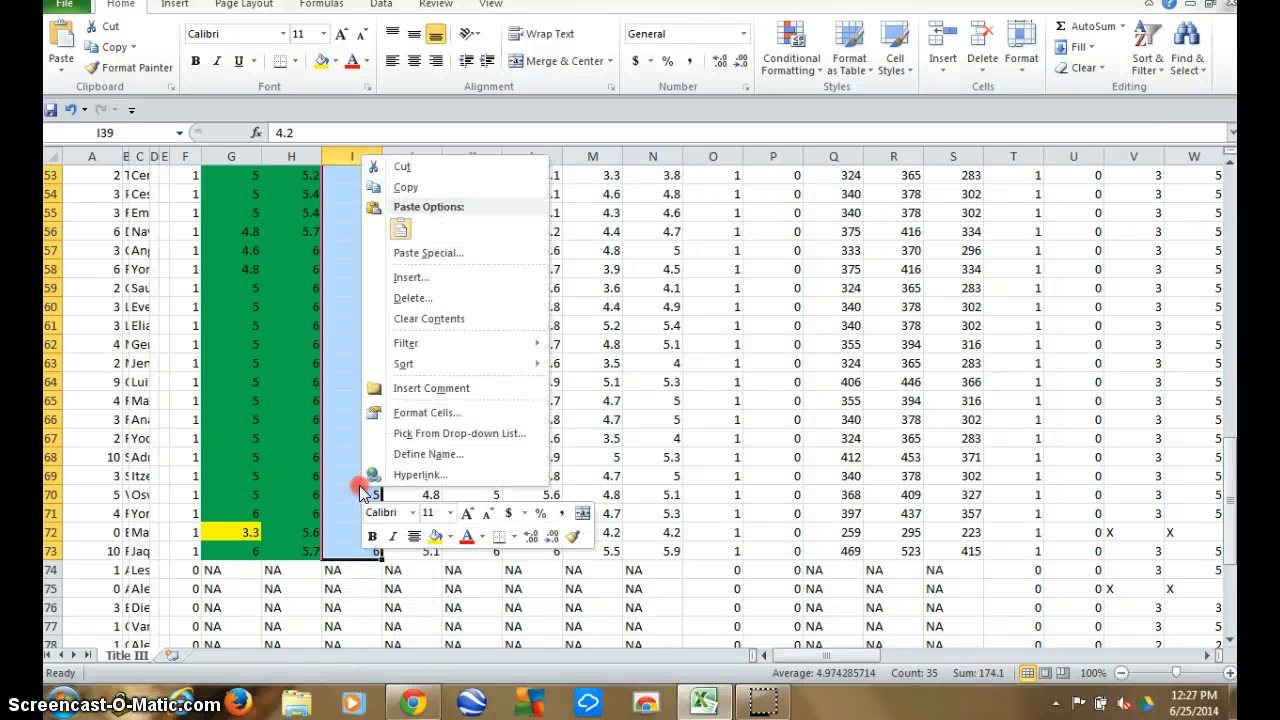
left_click(450, 536)
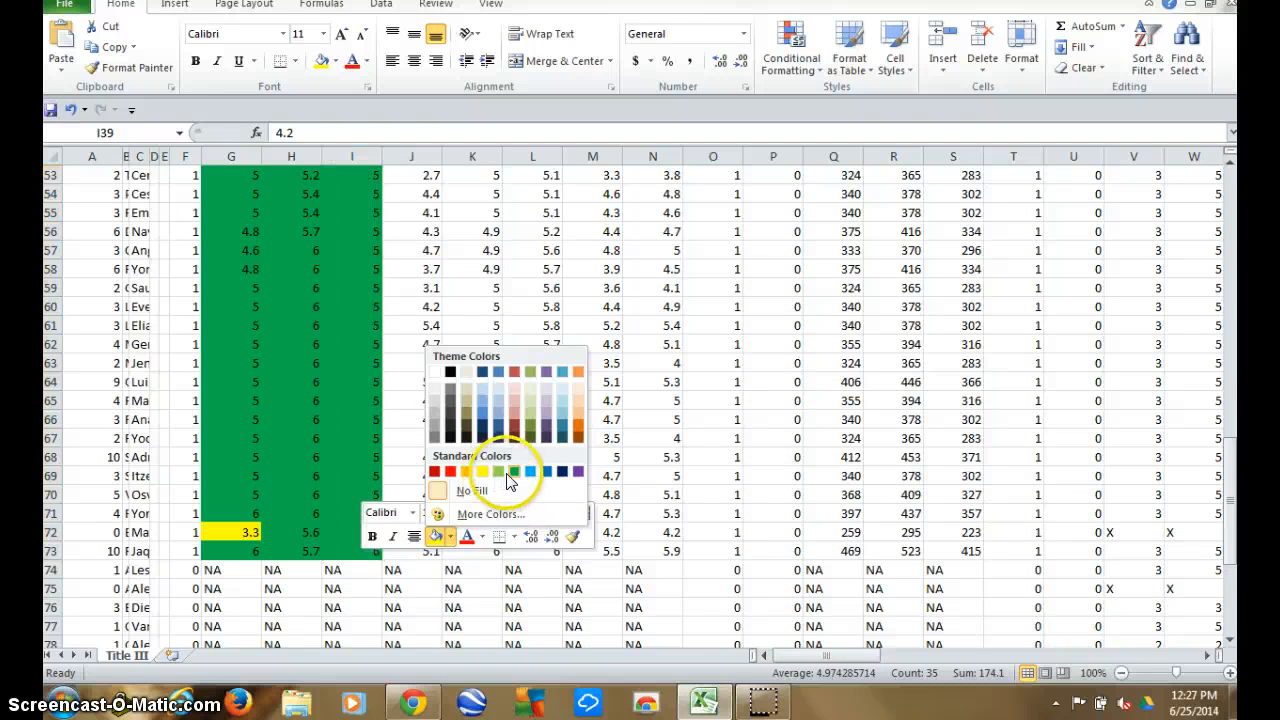
left_click(514, 471)
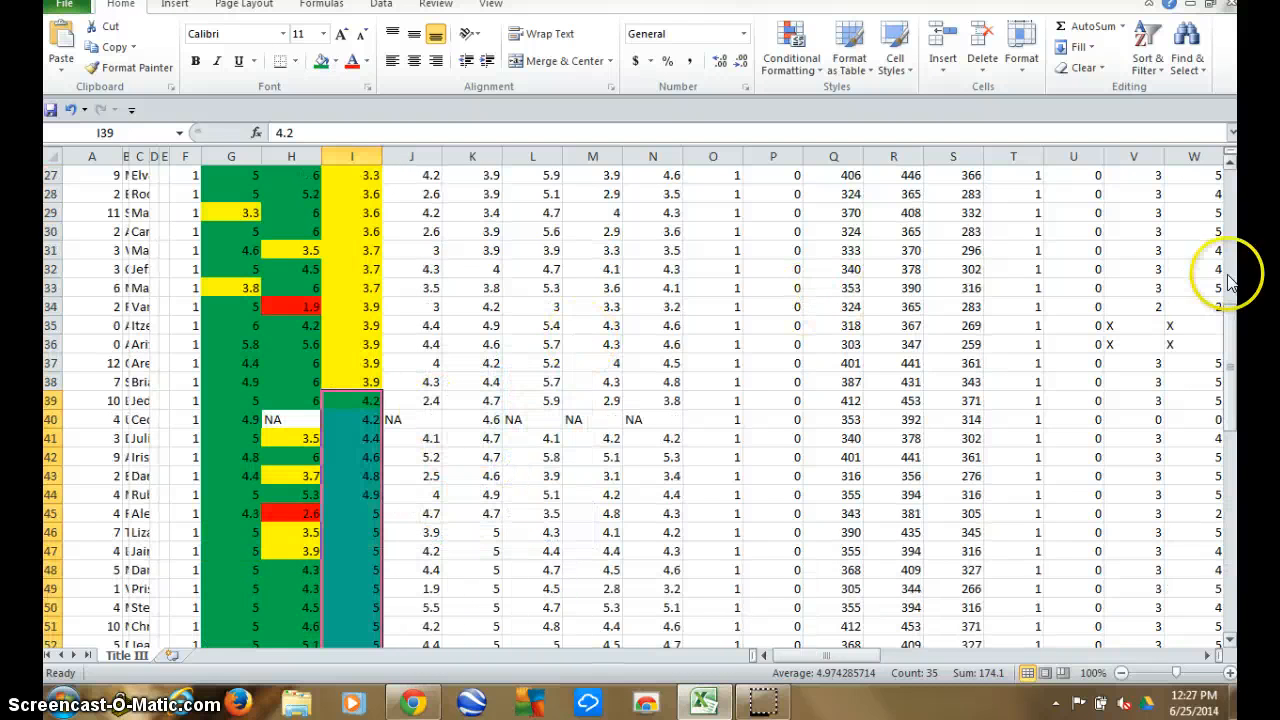
Sort the student data by the CompositeProficiencyLevel column from smallest to largest.
left_click_drag(1236, 314, 1232, 288)
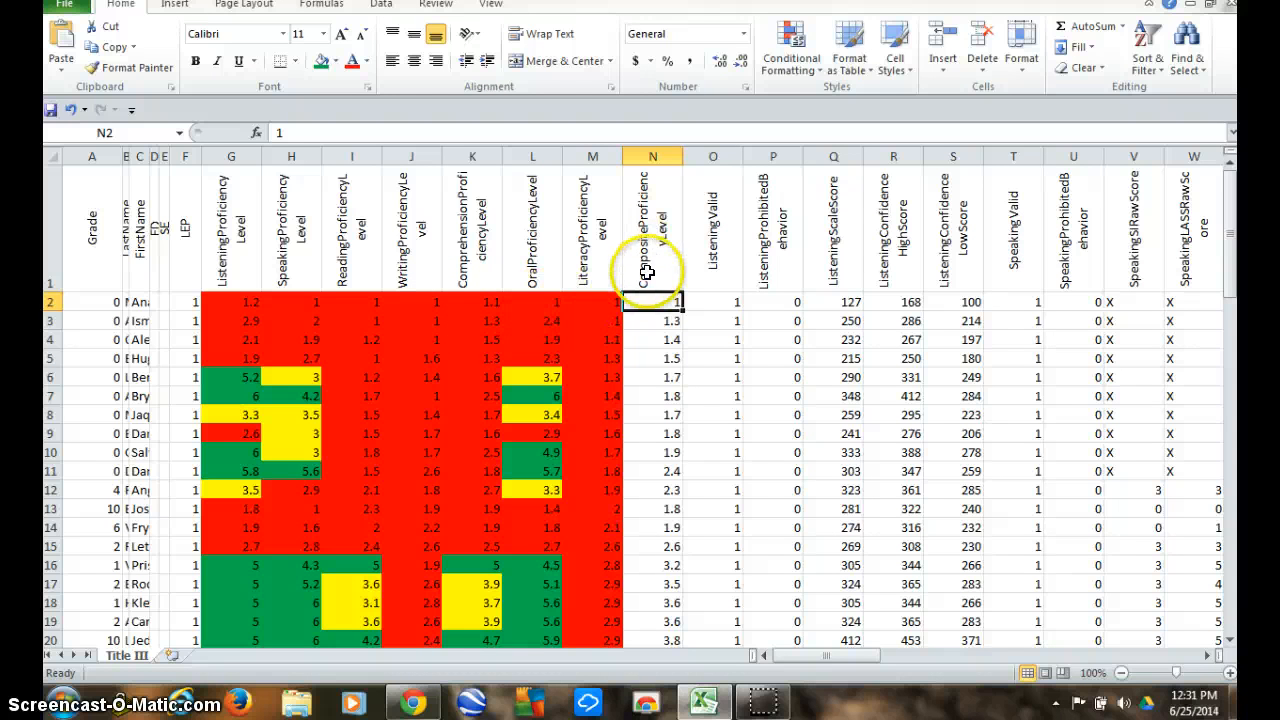
left_click(650, 305)
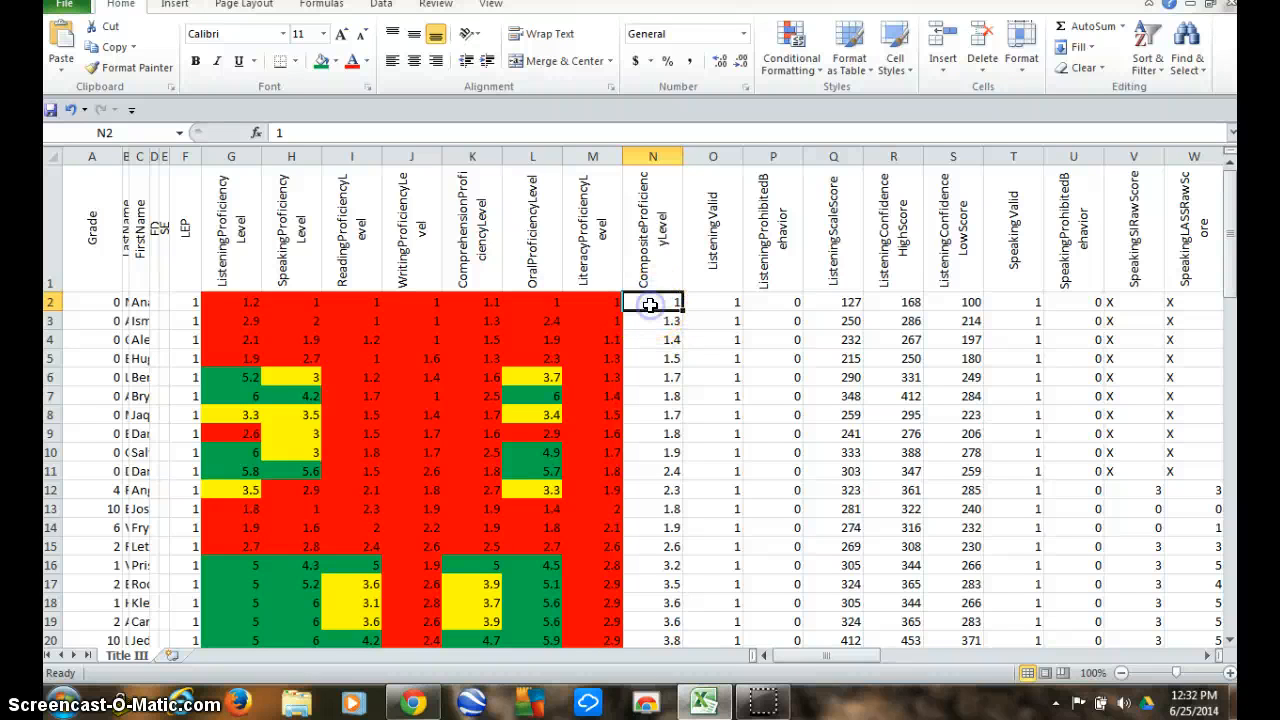
left_click(1140, 37)
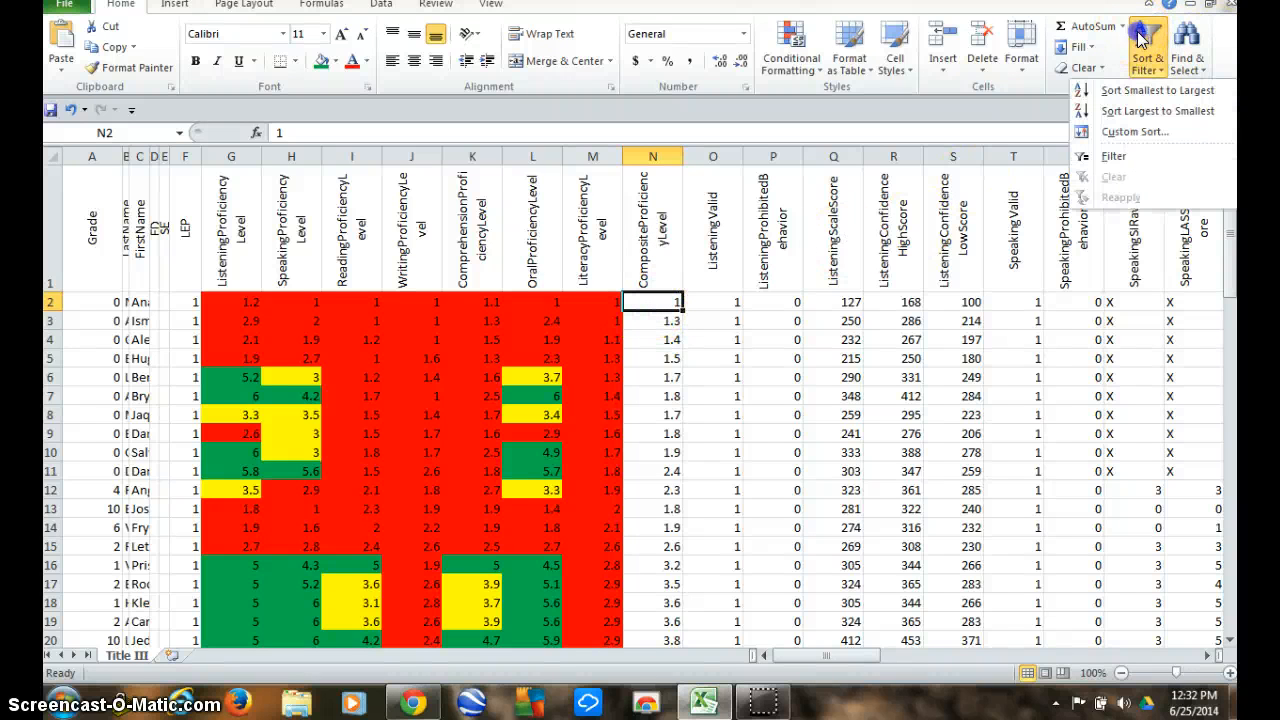
left_click(1115, 90)
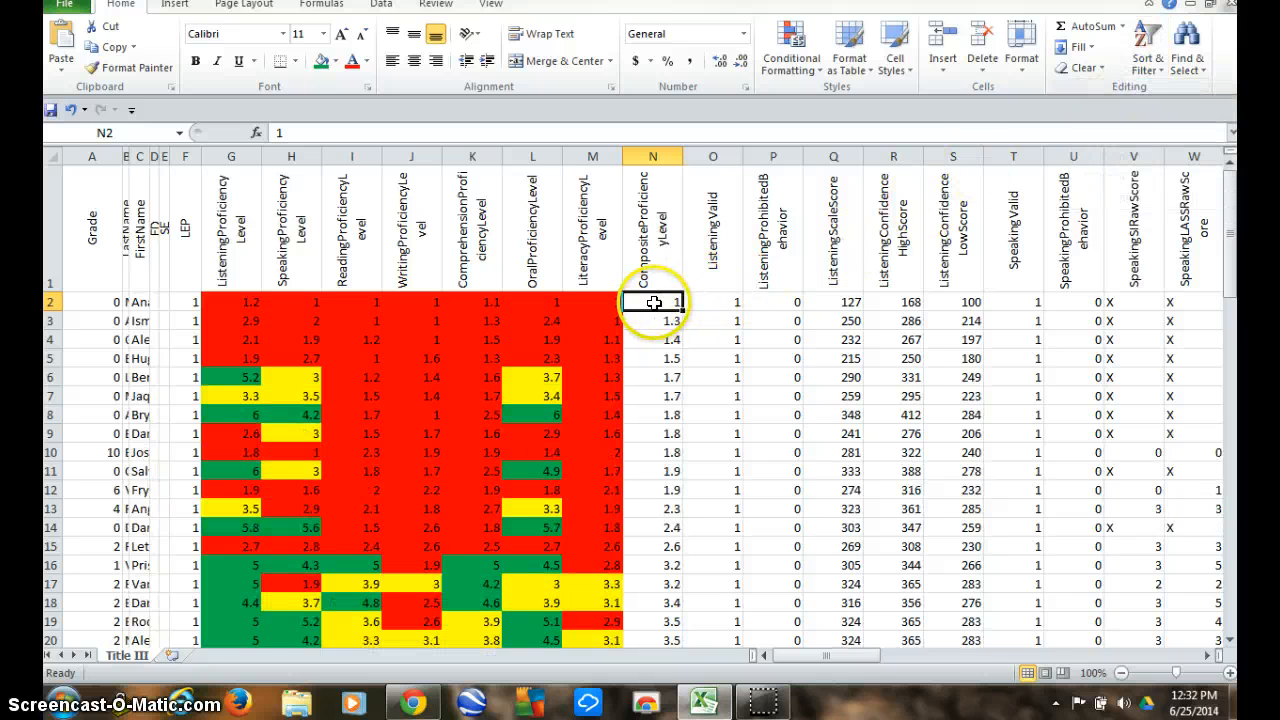
Fill the CompositeProficiencyLevel scores from 1 to 2.6, cells N2 to N15, with standard red.
left_click_drag(652, 305, 643, 535)
right_click(650, 436)
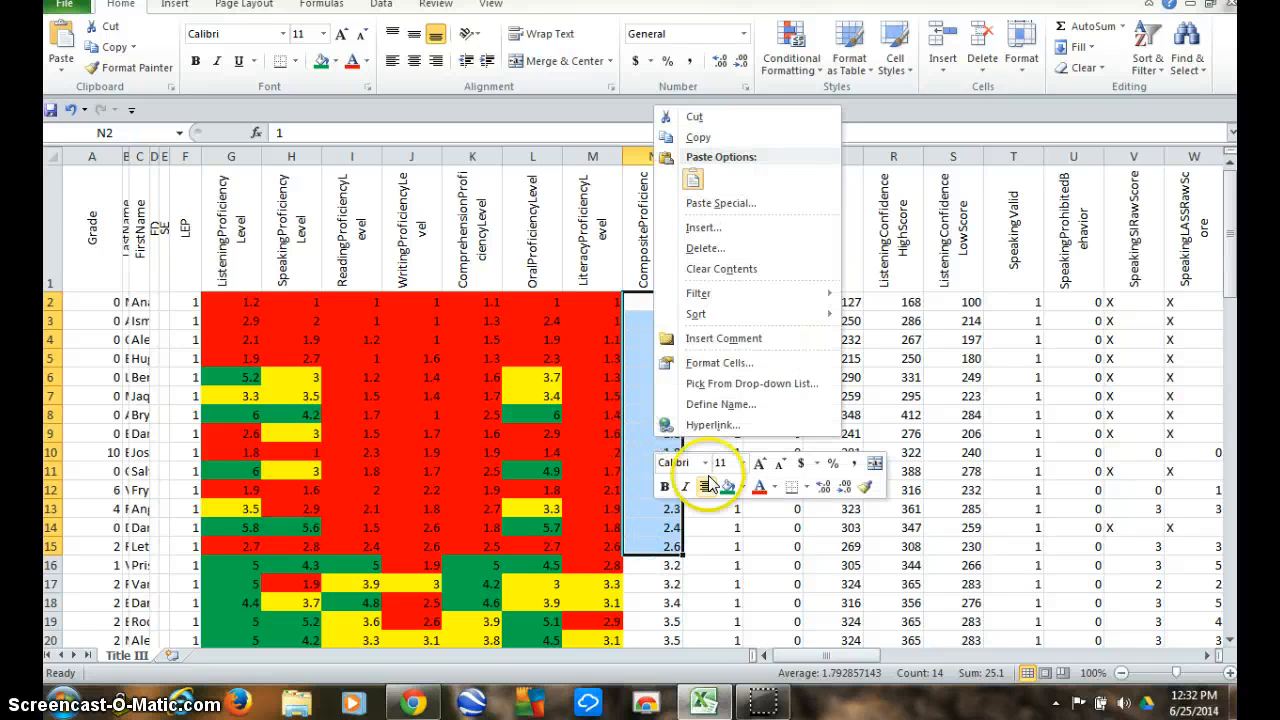
left_click(743, 489)
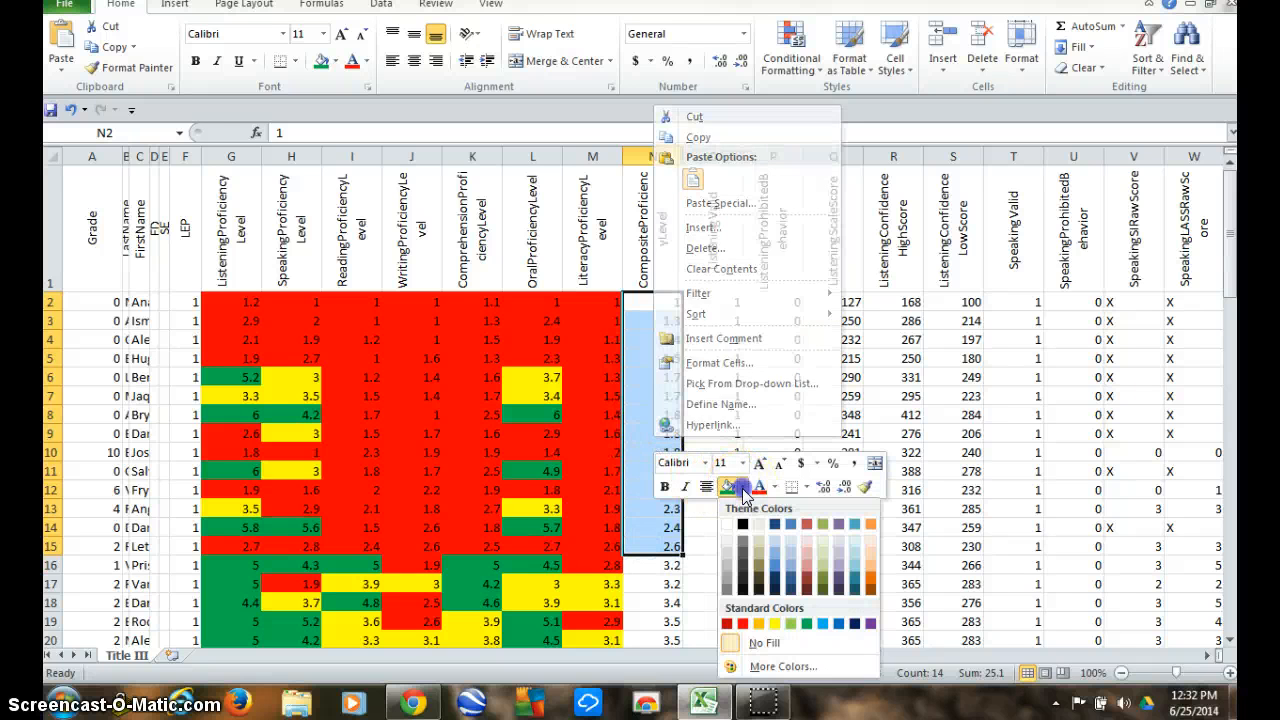
left_click(741, 625)
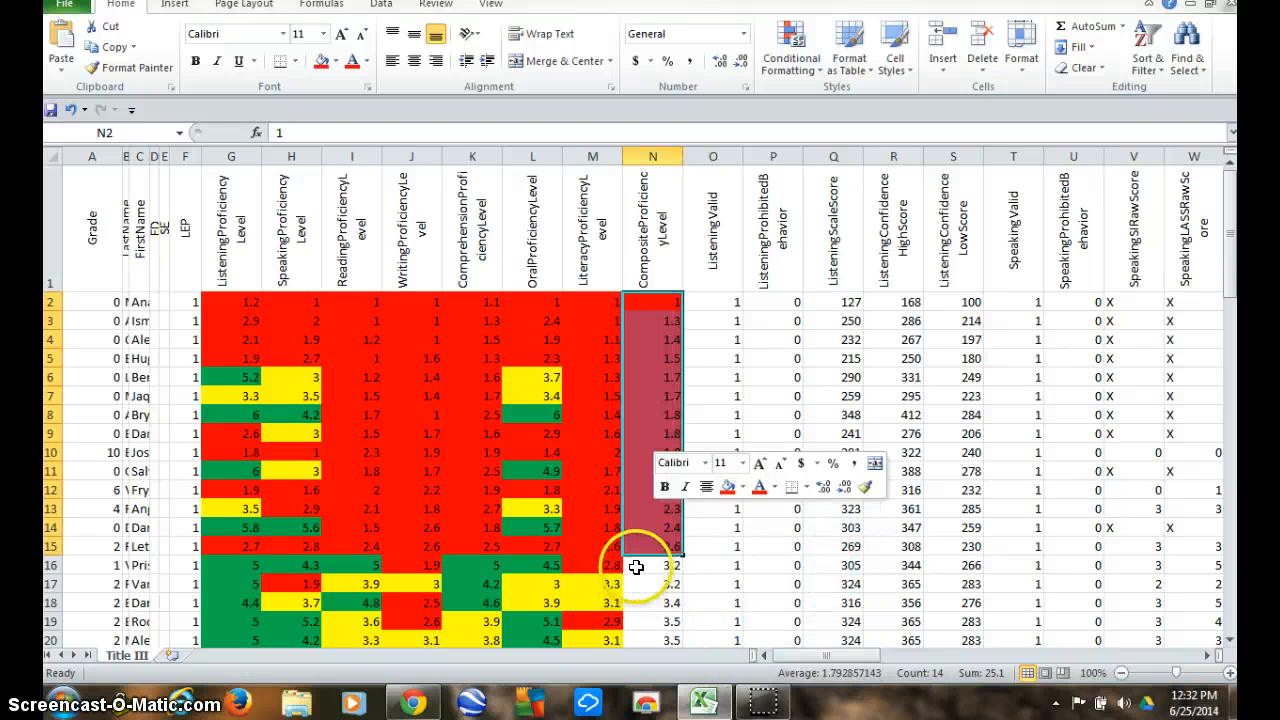
Fill the CompositeProficiencyLevel scores from 3.2 to 3.9, cells N16 to N32, with standard yellow.
left_click(638, 568)
mouse_move(638, 568)
left_mouse_down()
mouse_move(646, 649)
mouse_move(655, 566)
mouse_move(649, 654)
mouse_move(646, 590)
left_mouse_up()
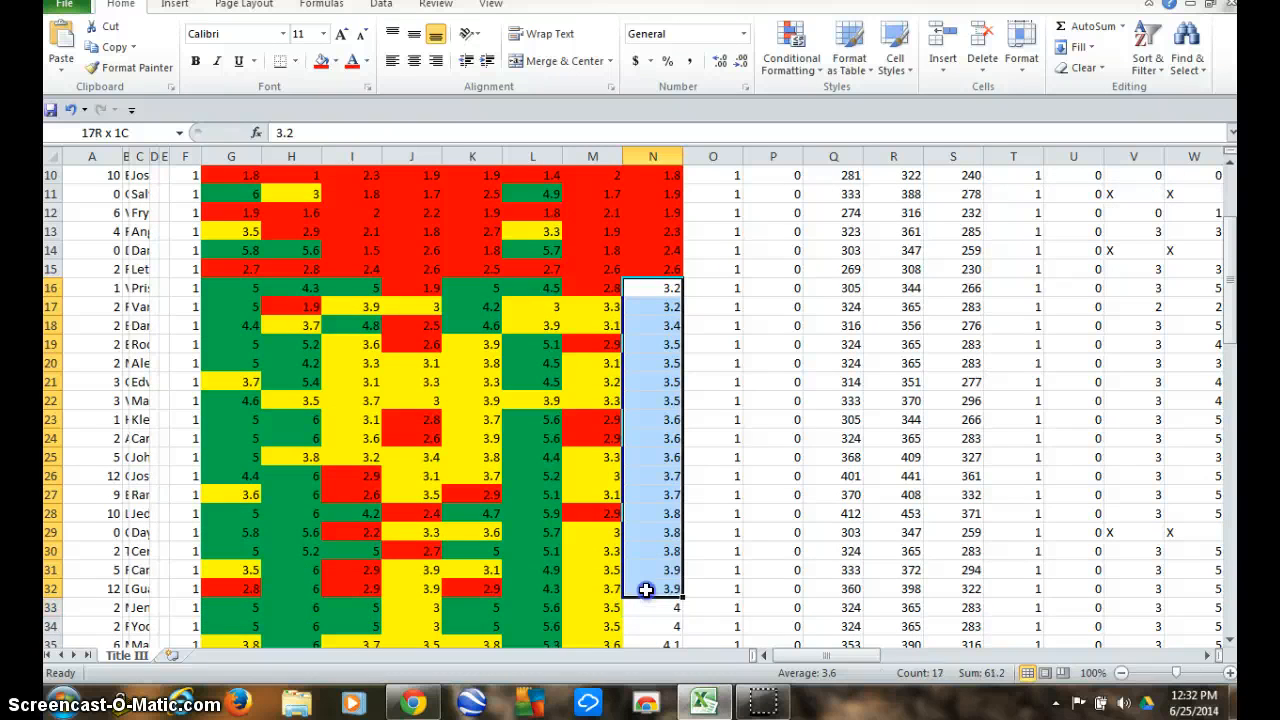
right_click(651, 565)
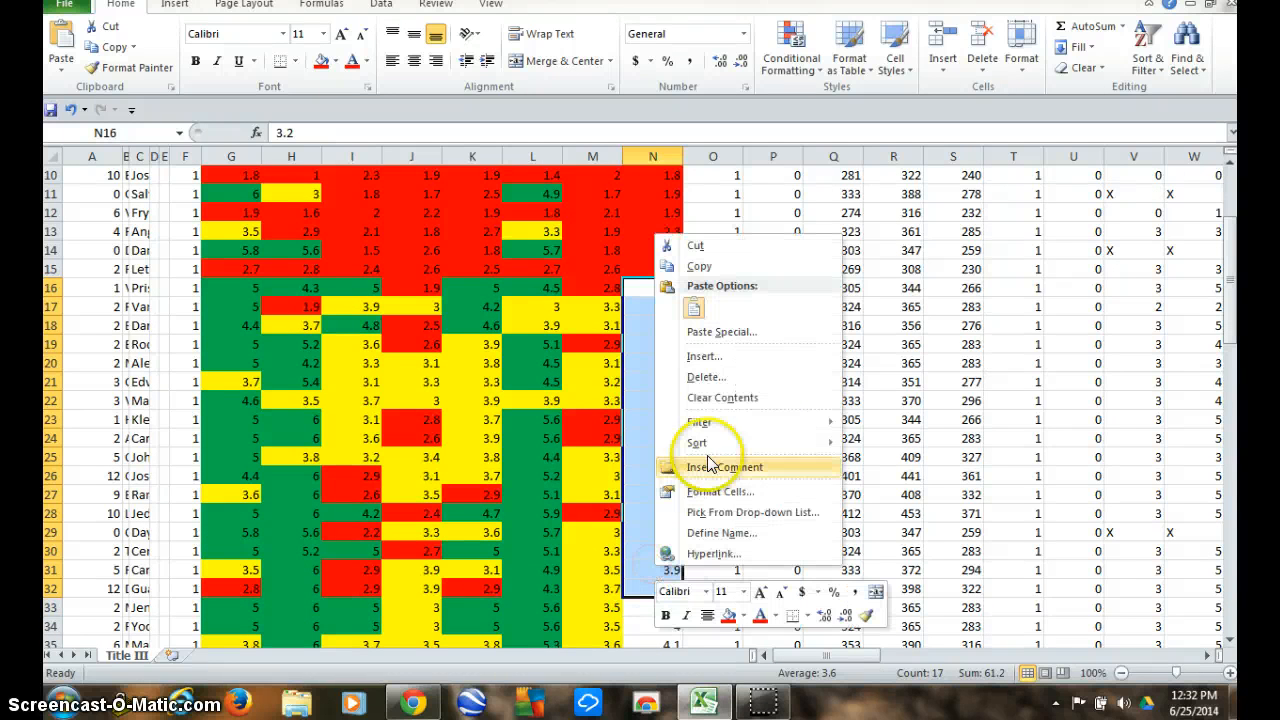
left_click(743, 616)
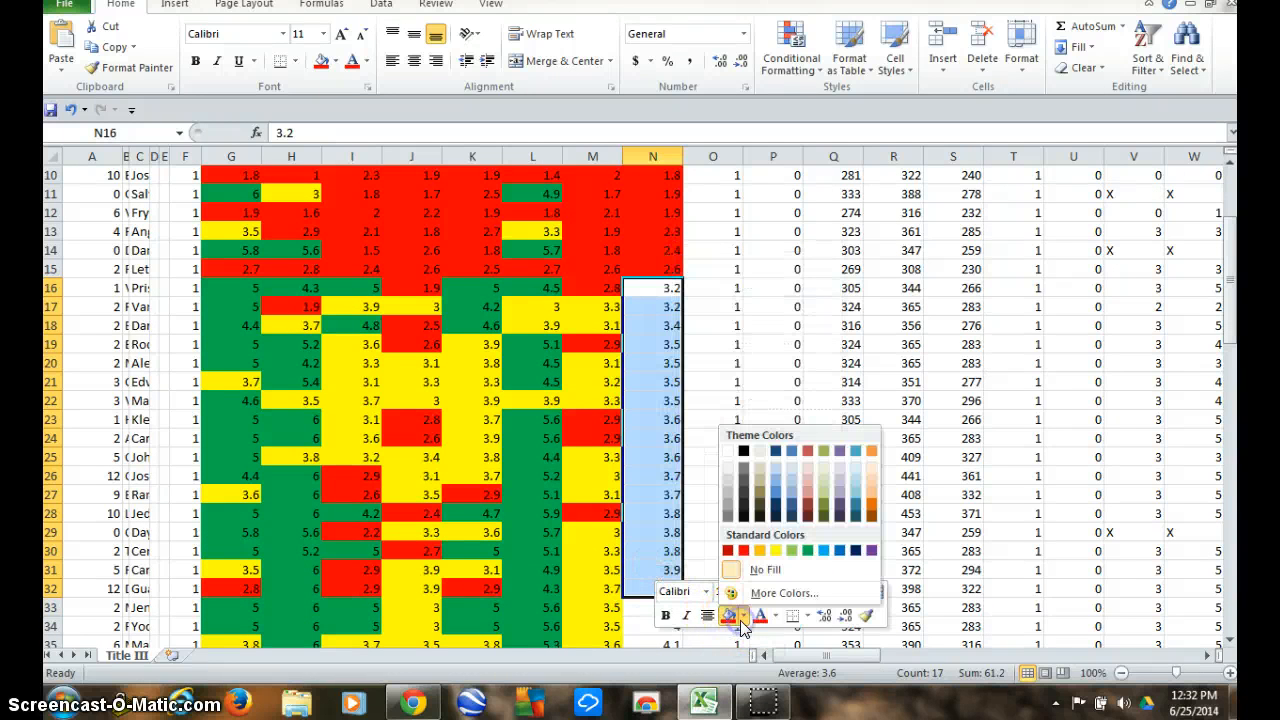
left_click(775, 552)
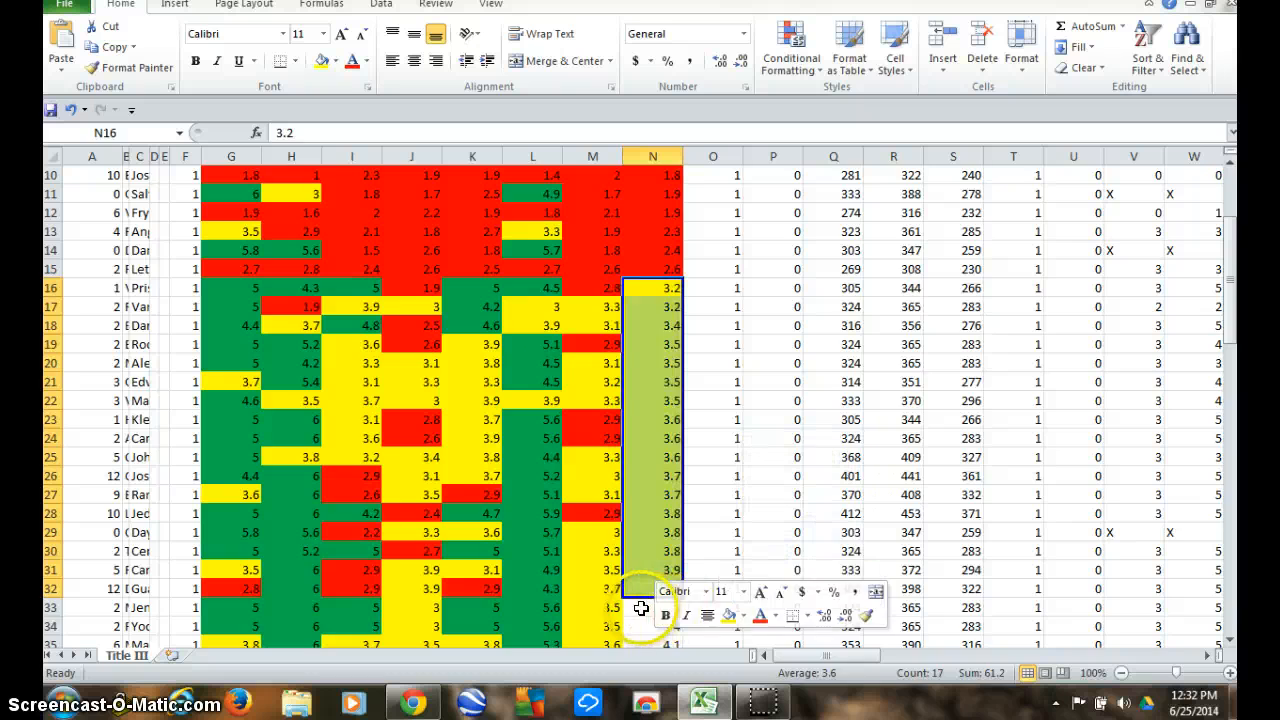
left_click_drag(647, 606, 651, 514)
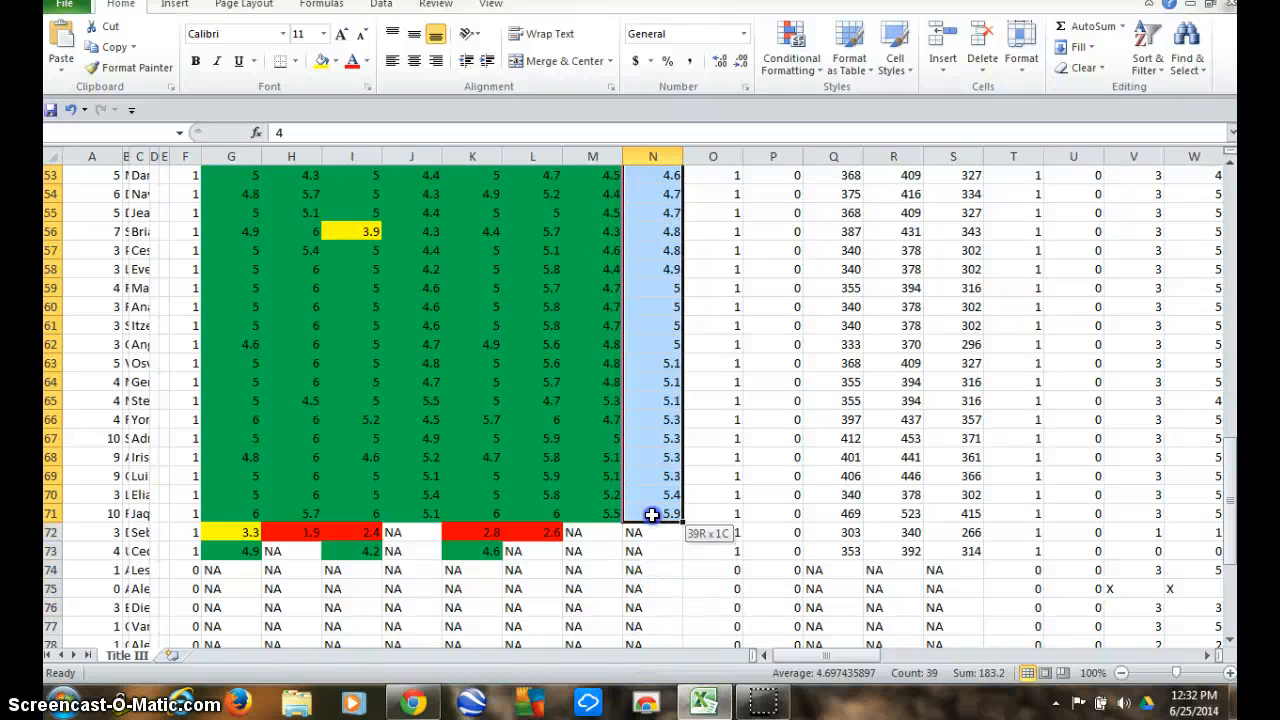
right_click(648, 457)
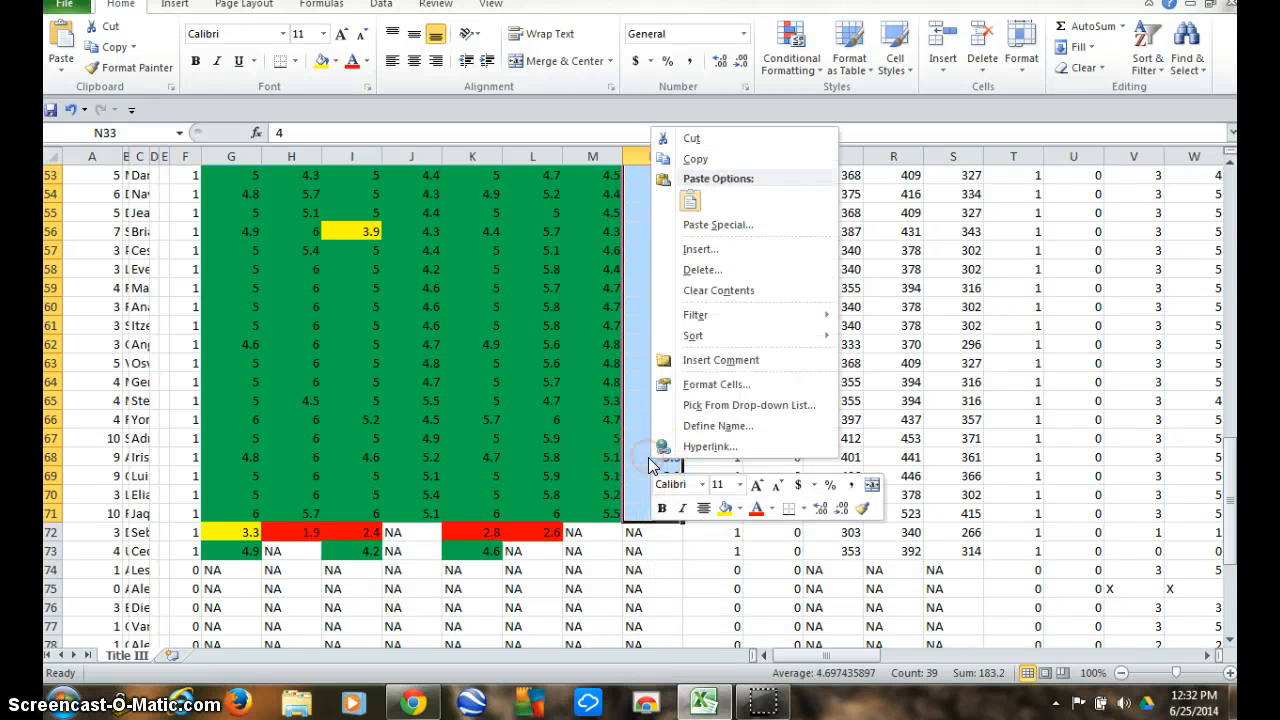
left_click(740, 509)
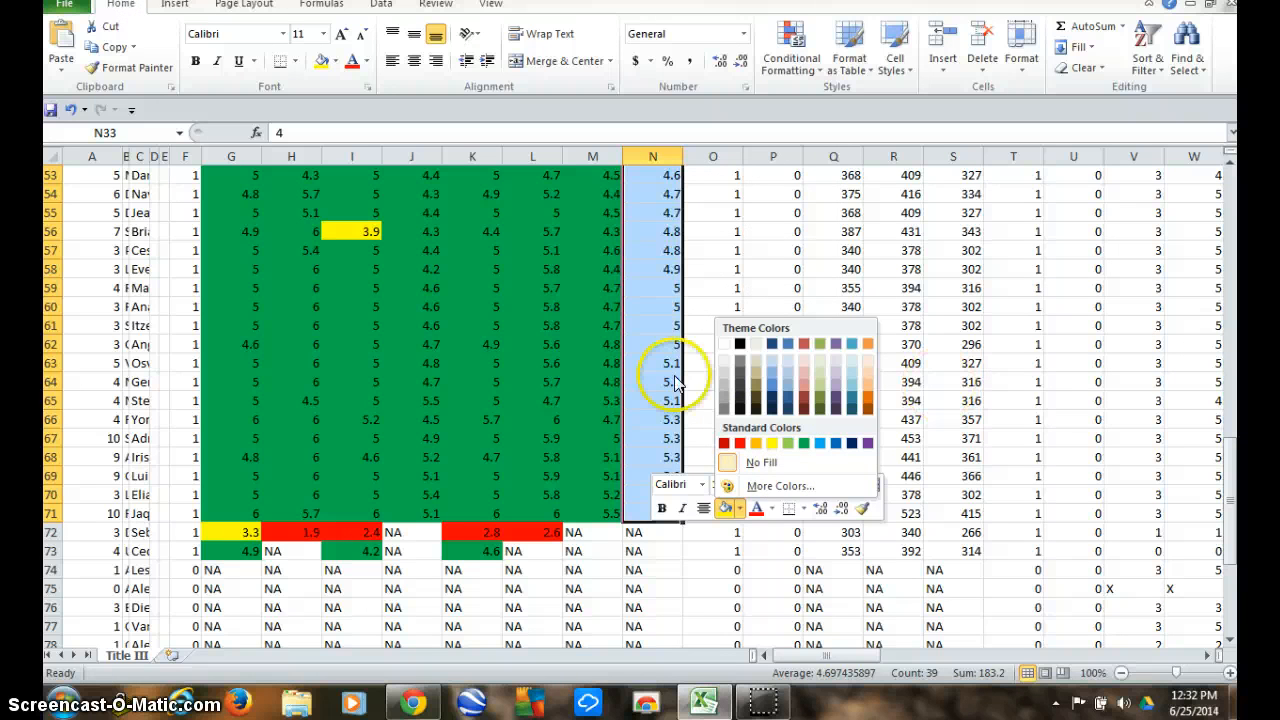
left_click(573, 351)
left_click(573, 351)
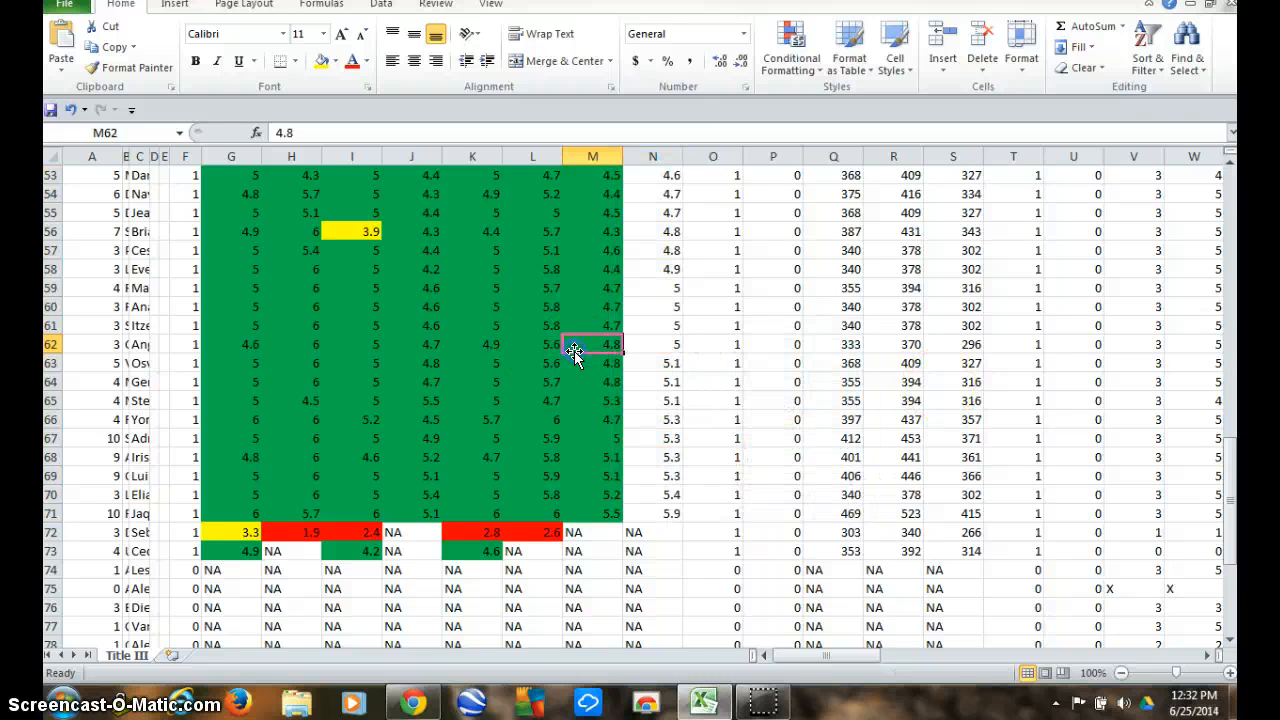
Fill the CompositeProficiencyLevel scores from 4 to 5.9, cells N33 to N71, with standard green.
left_click(1228, 290)
left_click(1227, 284)
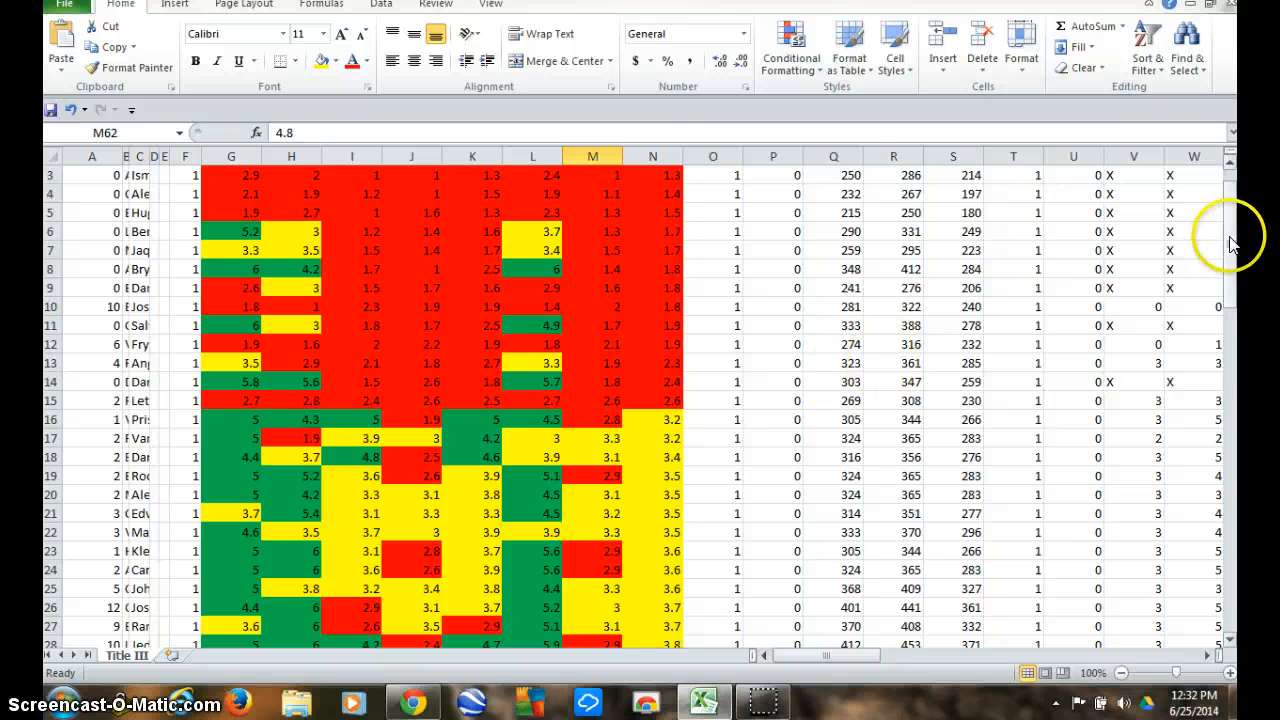
left_click_drag(1230, 246, 1230, 300)
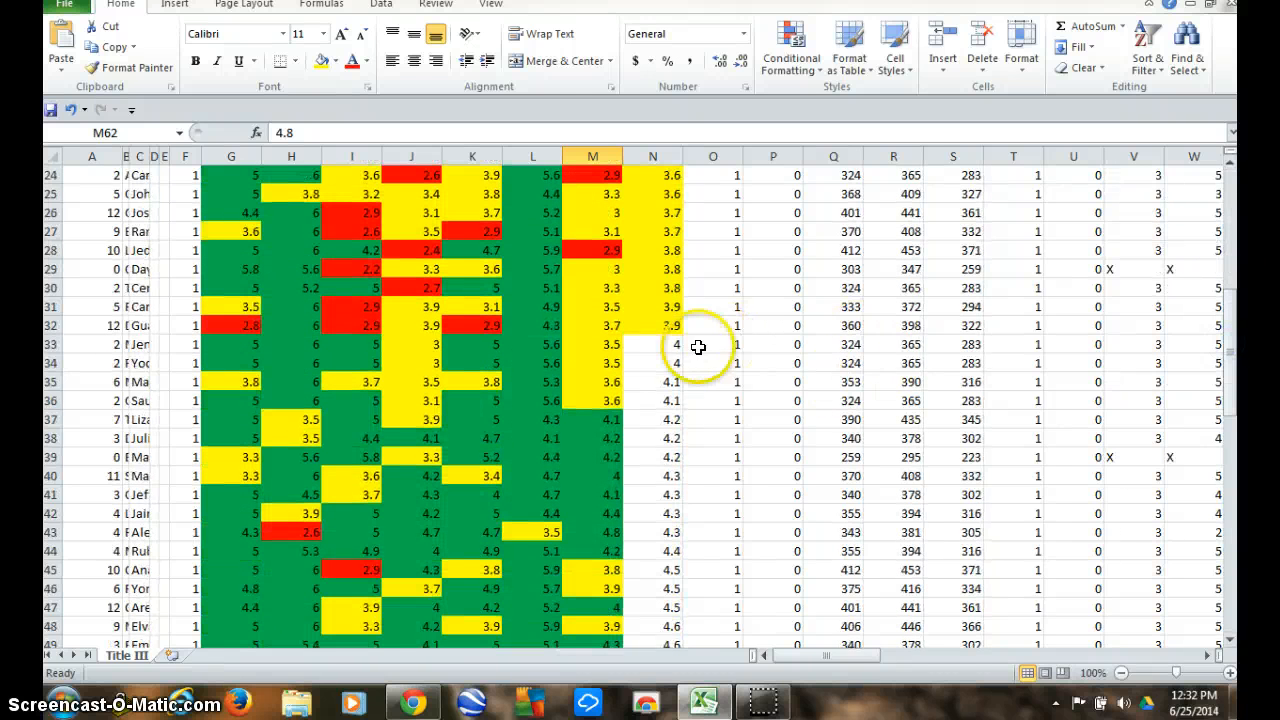
left_click(671, 347)
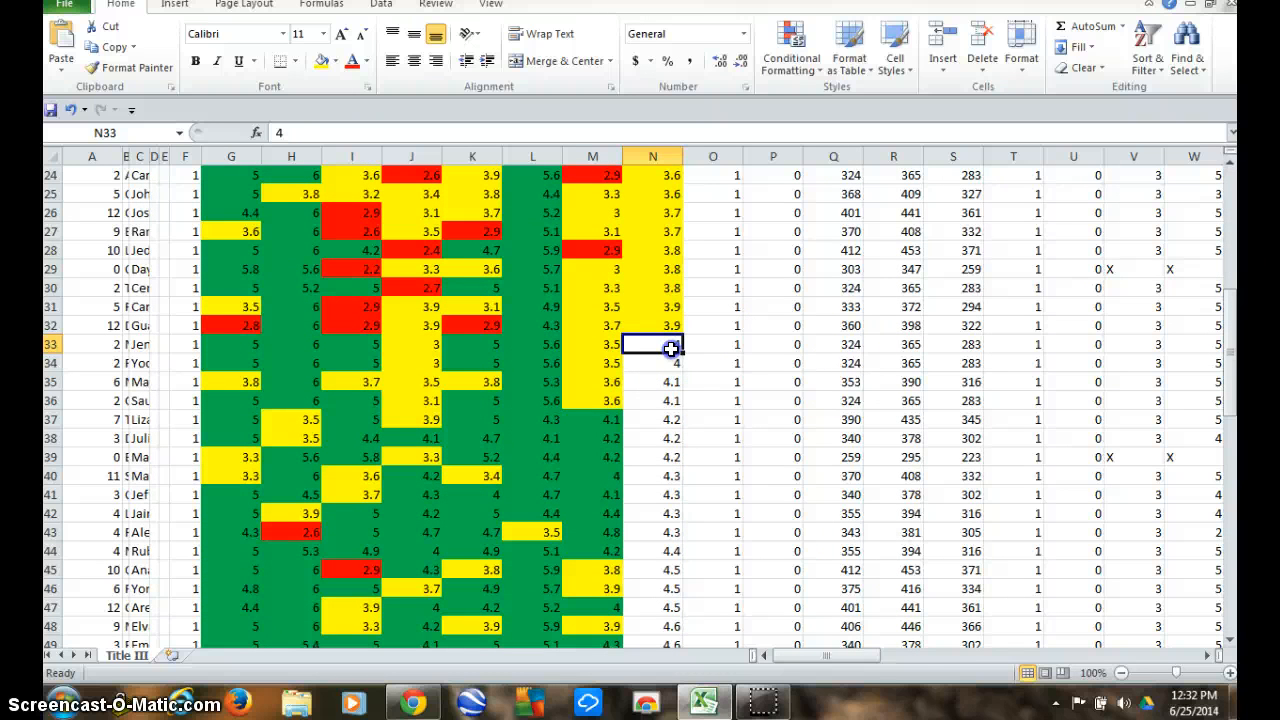
left_click_drag(671, 347, 654, 487)
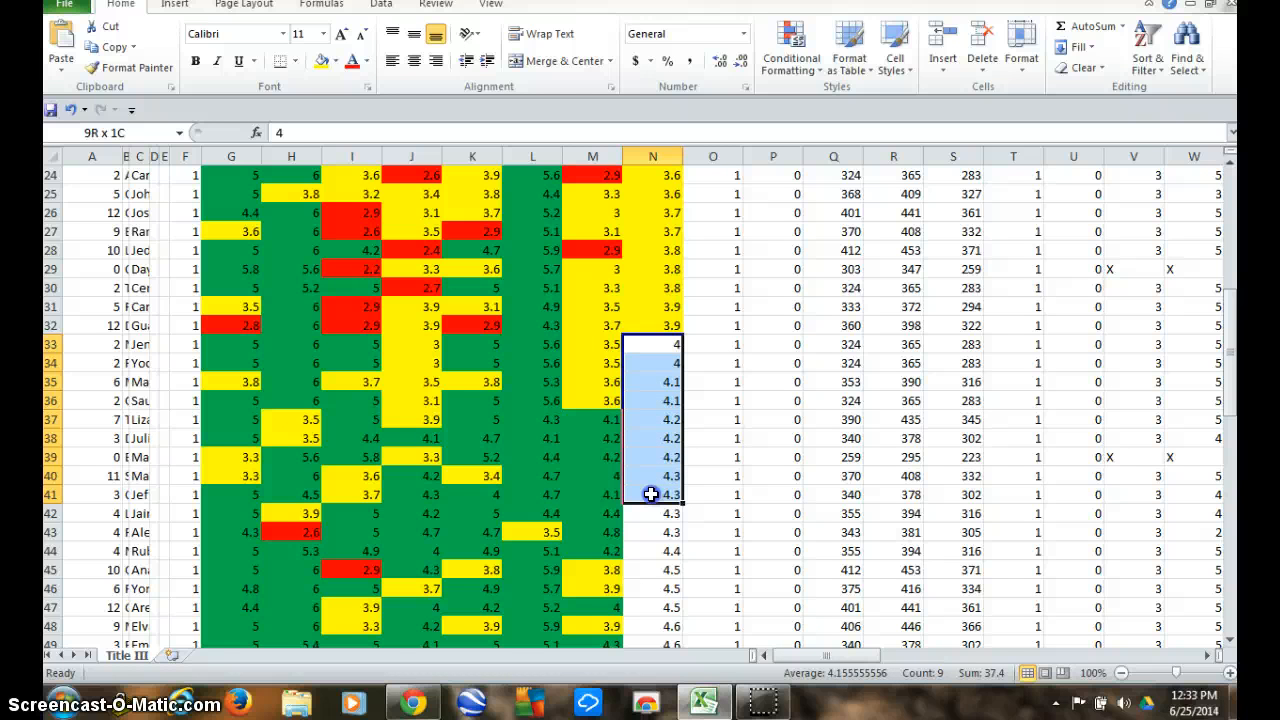
left_click_drag(651, 494, 660, 531)
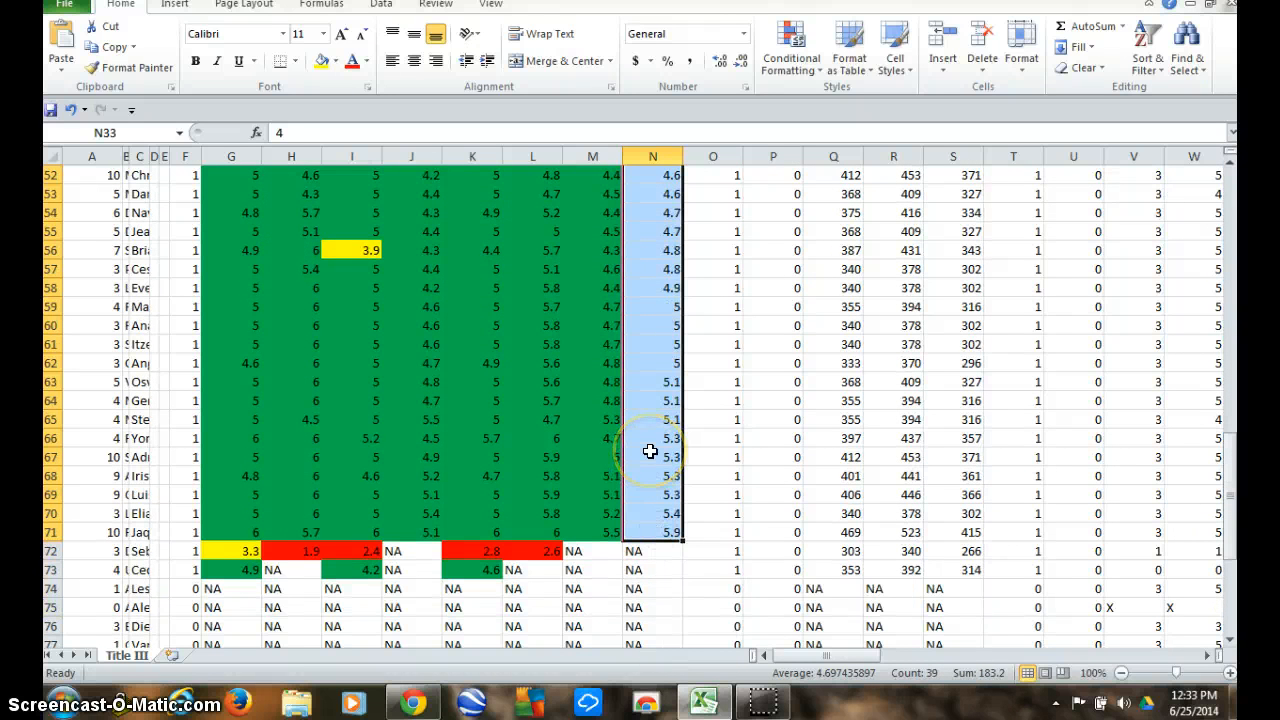
right_click(650, 452)
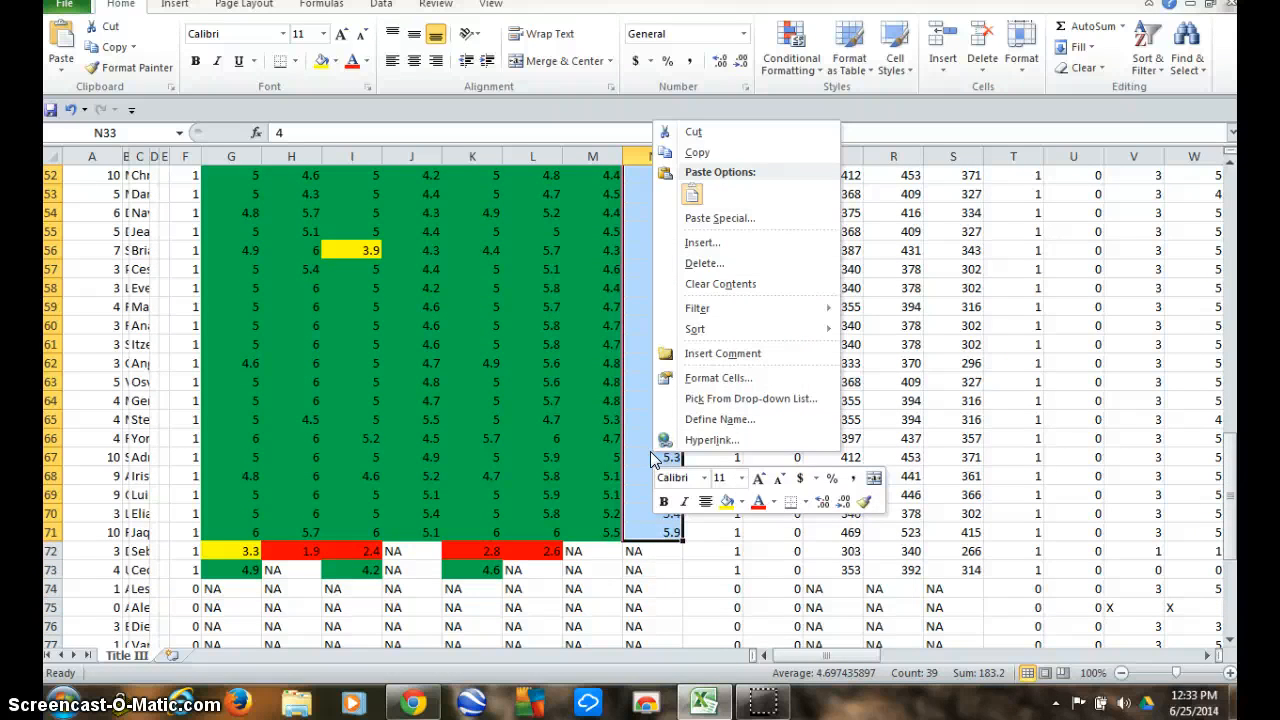
left_click(741, 503)
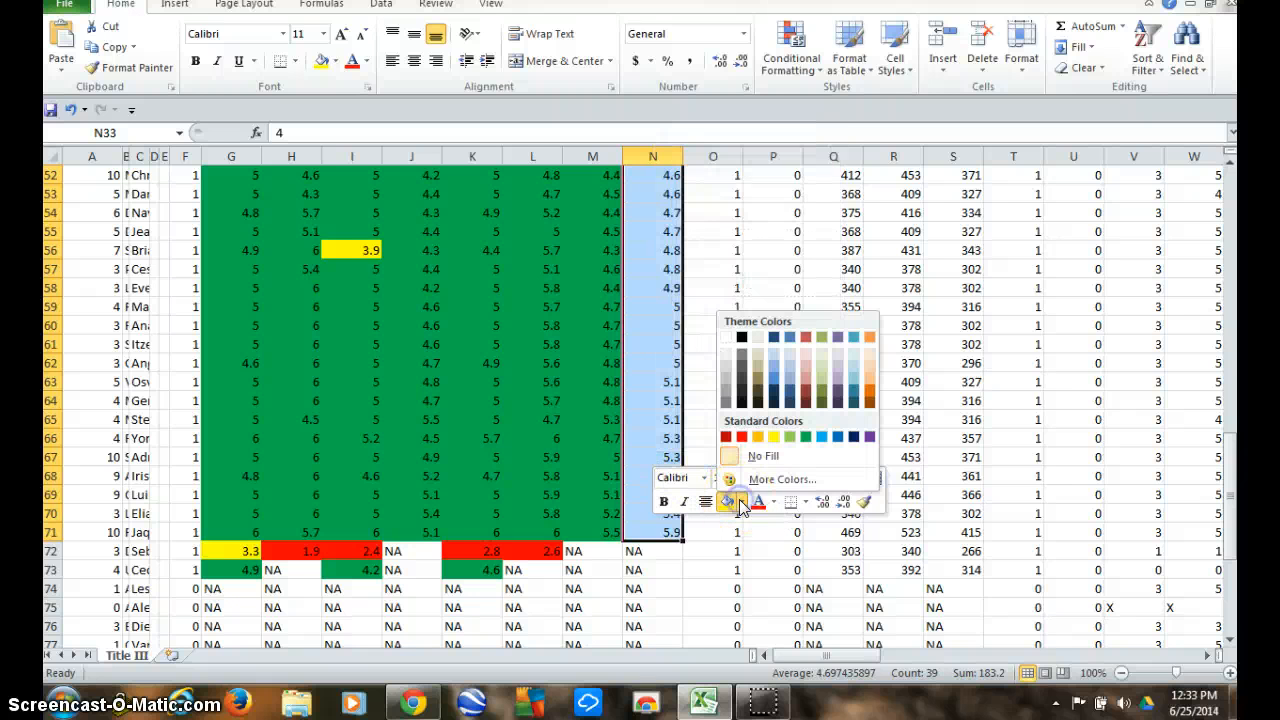
left_click(808, 437)
scroll(737, 406, "up", 10)
left_click(610, 378)
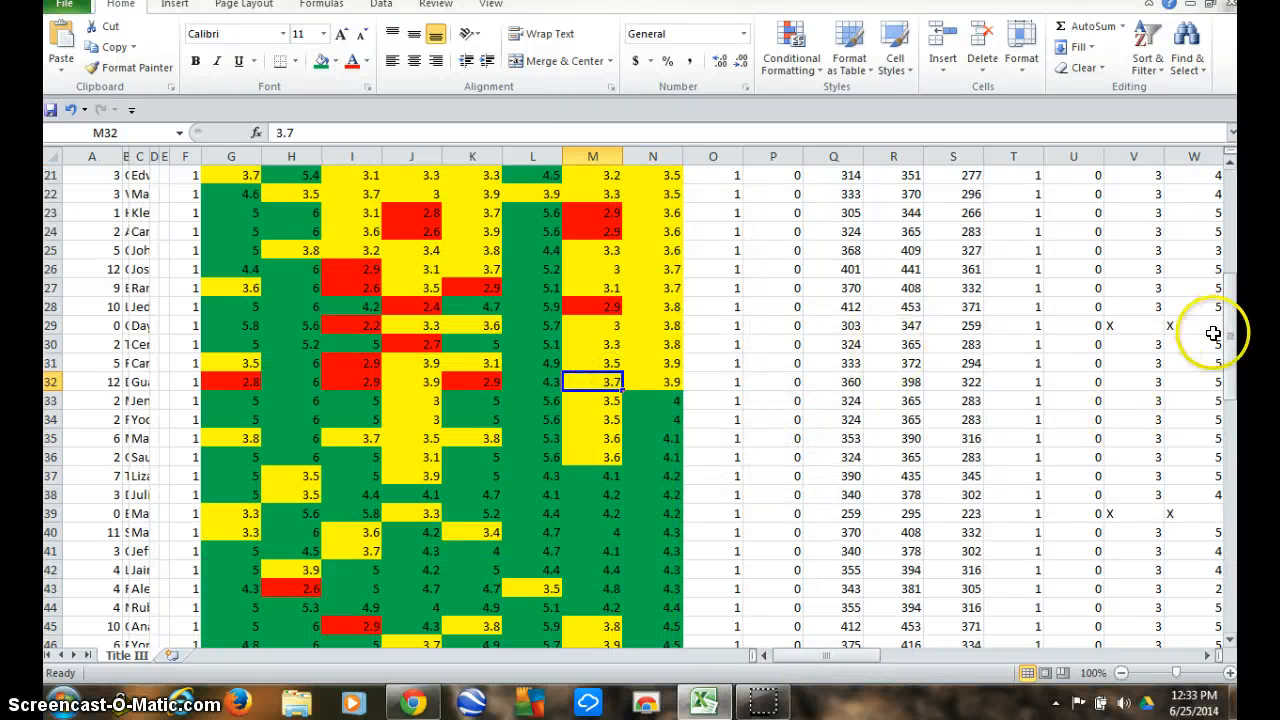
Fill the CompositeProficiencyLevel scores from 5 to 5.9, cells N59 to N71, with standard purple.
left_click_drag(1234, 340, 1234, 482)
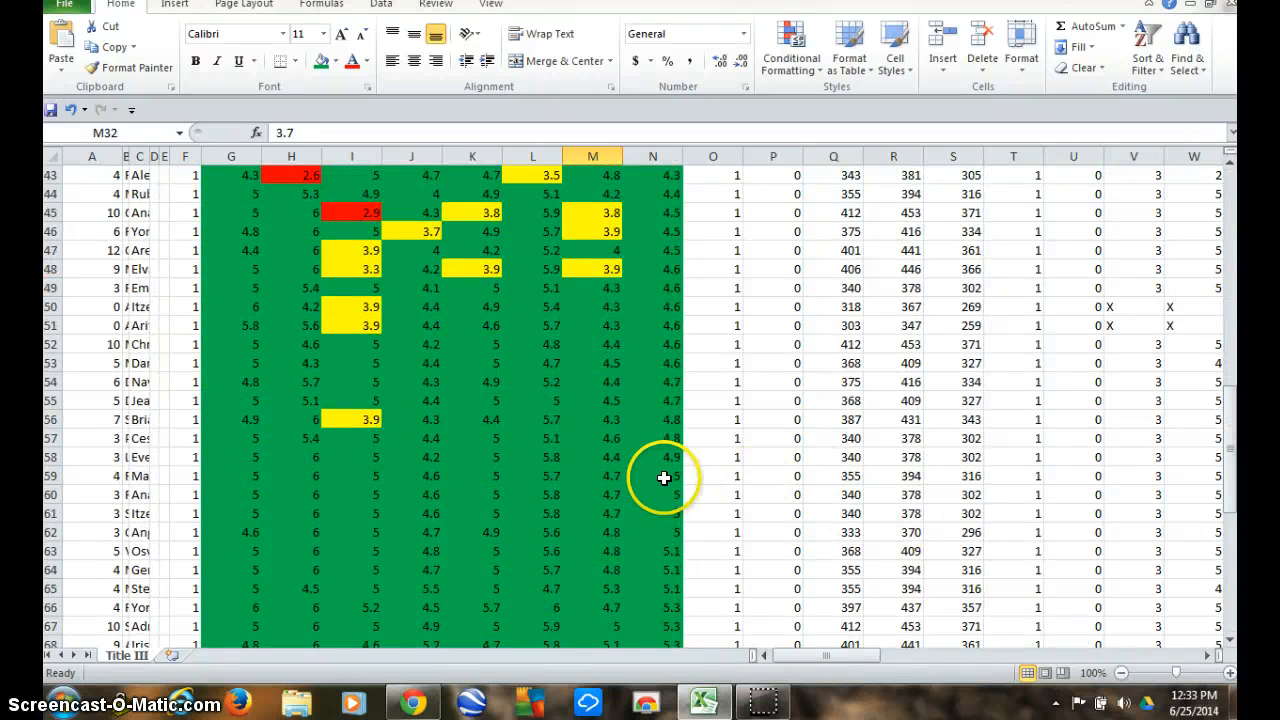
left_click_drag(663, 477, 662, 555)
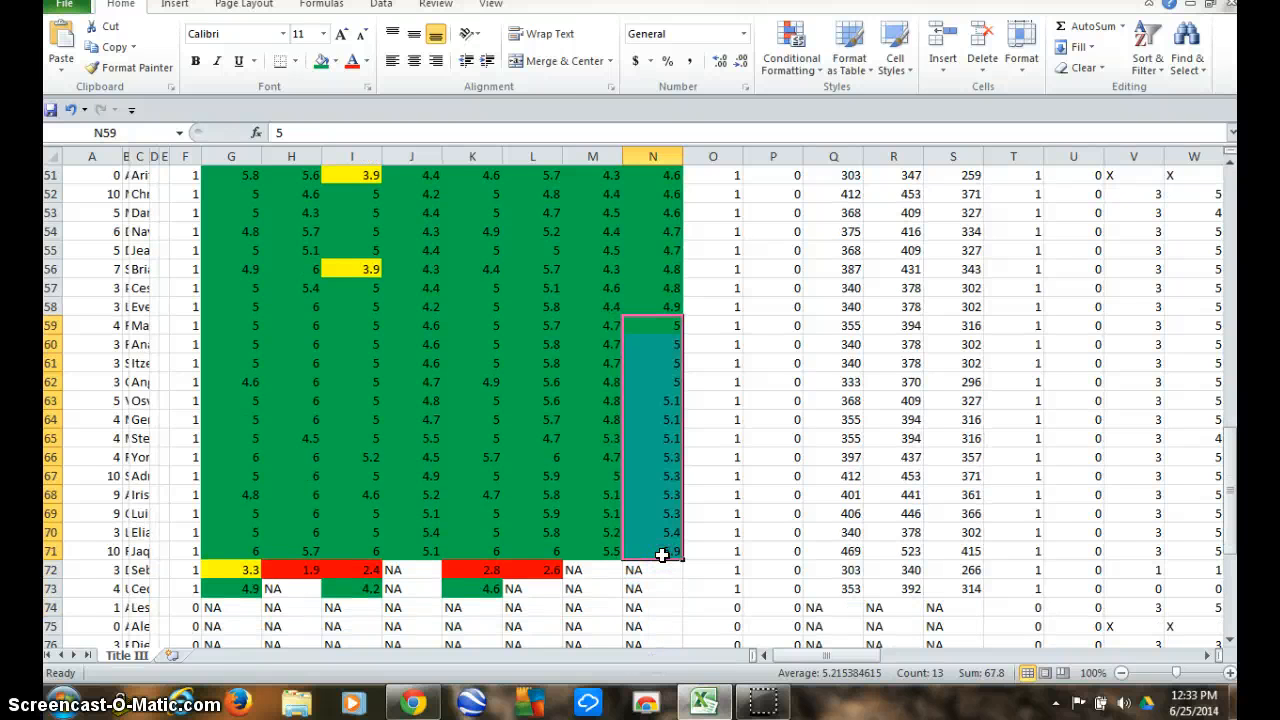
right_click(662, 555)
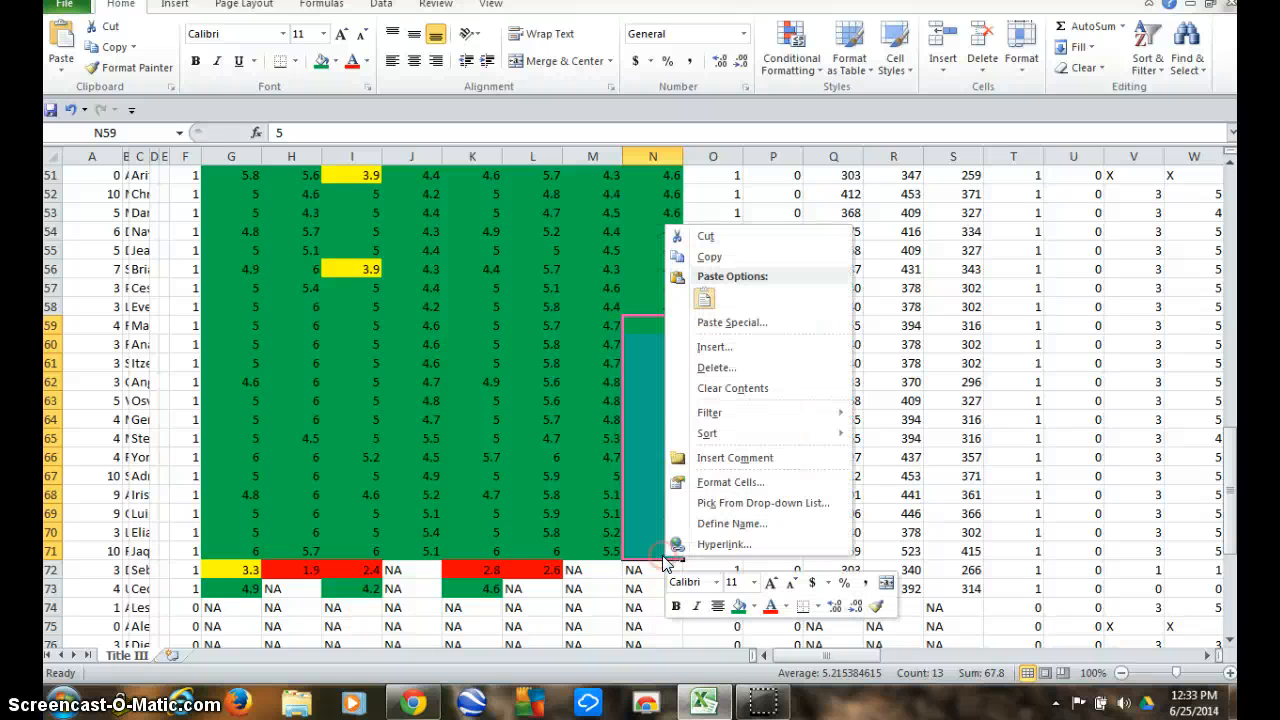
left_click(756, 614)
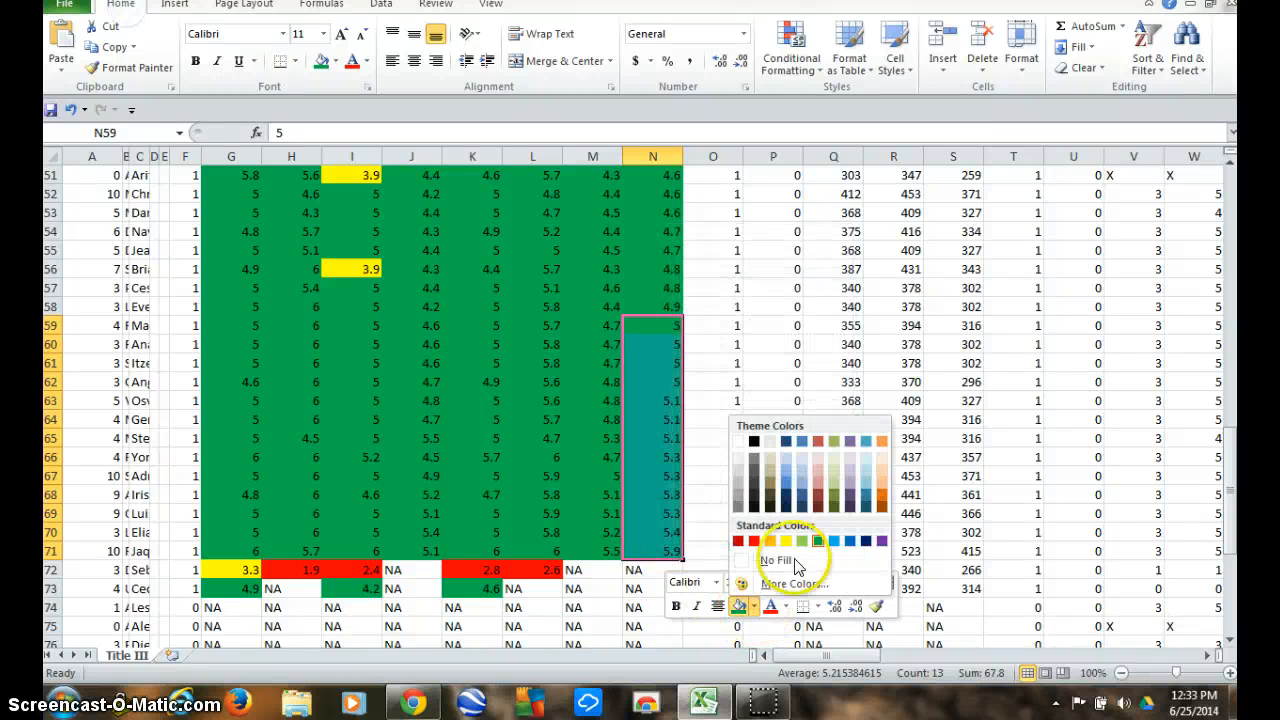
left_click(882, 543)
left_click(711, 438)
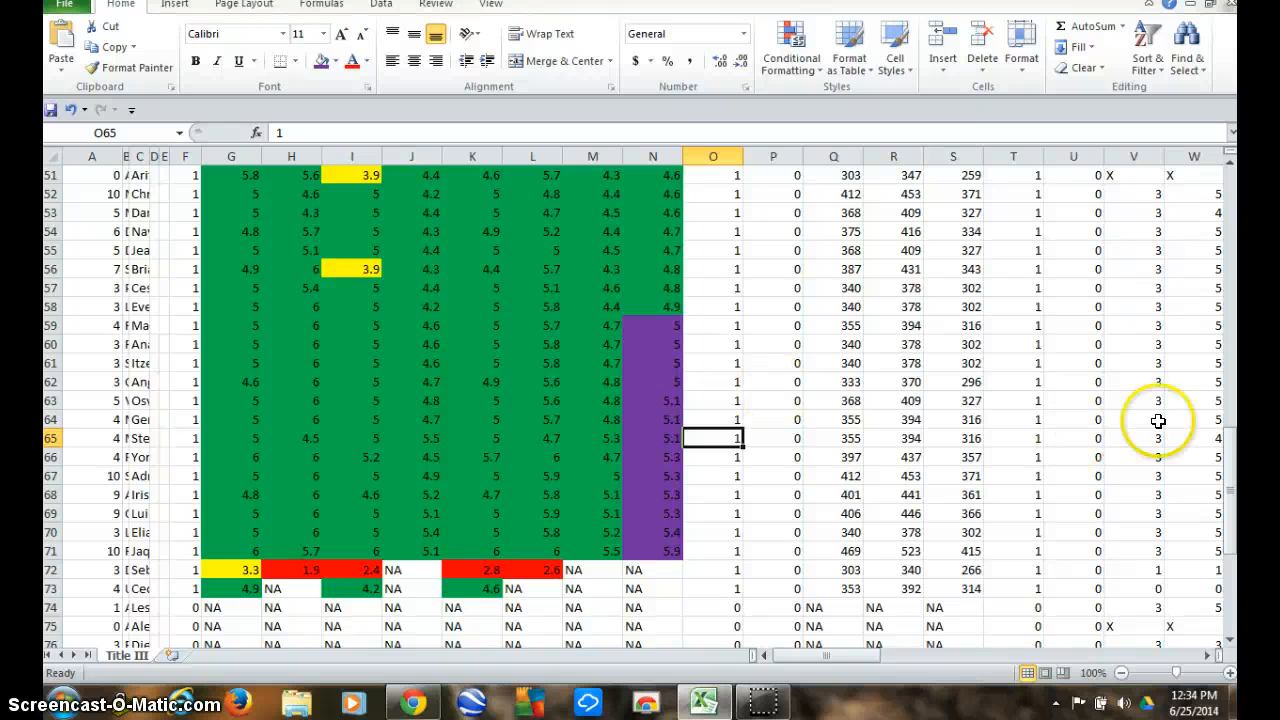
left_click(1231, 468)
left_click_drag(1231, 468, 1231, 170)
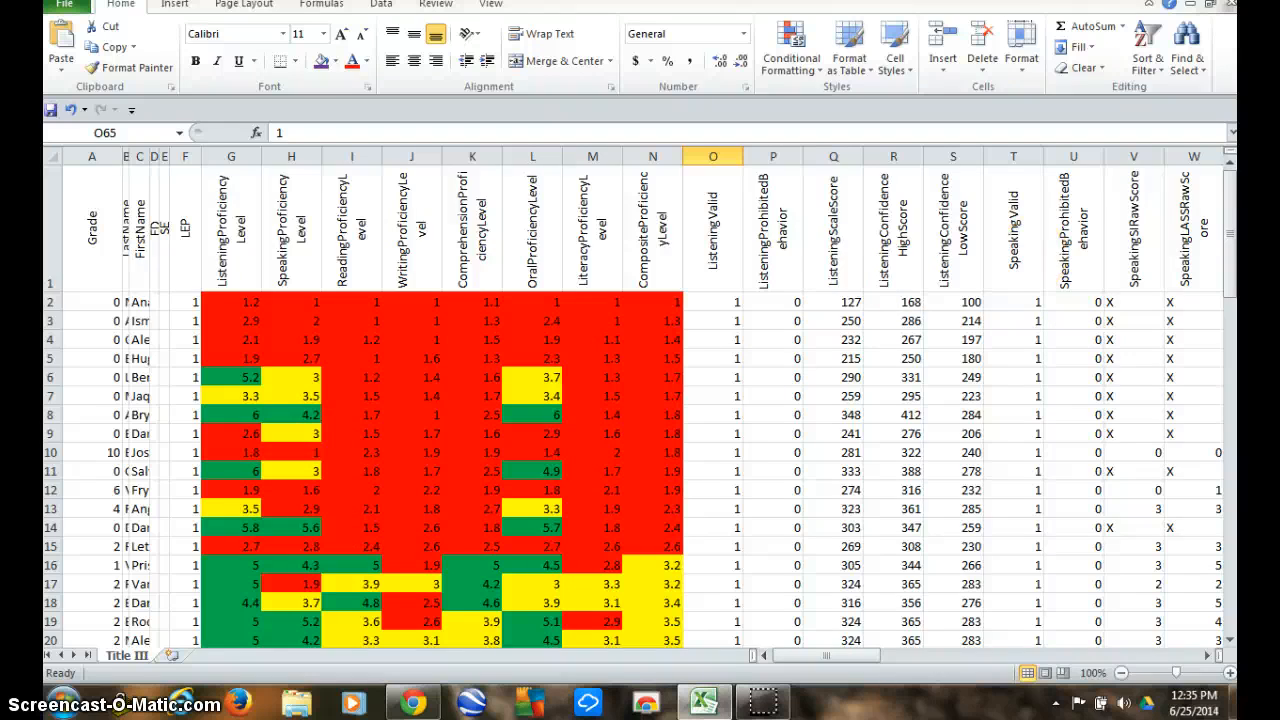
left_click_drag(1237, 200, 1228, 228)
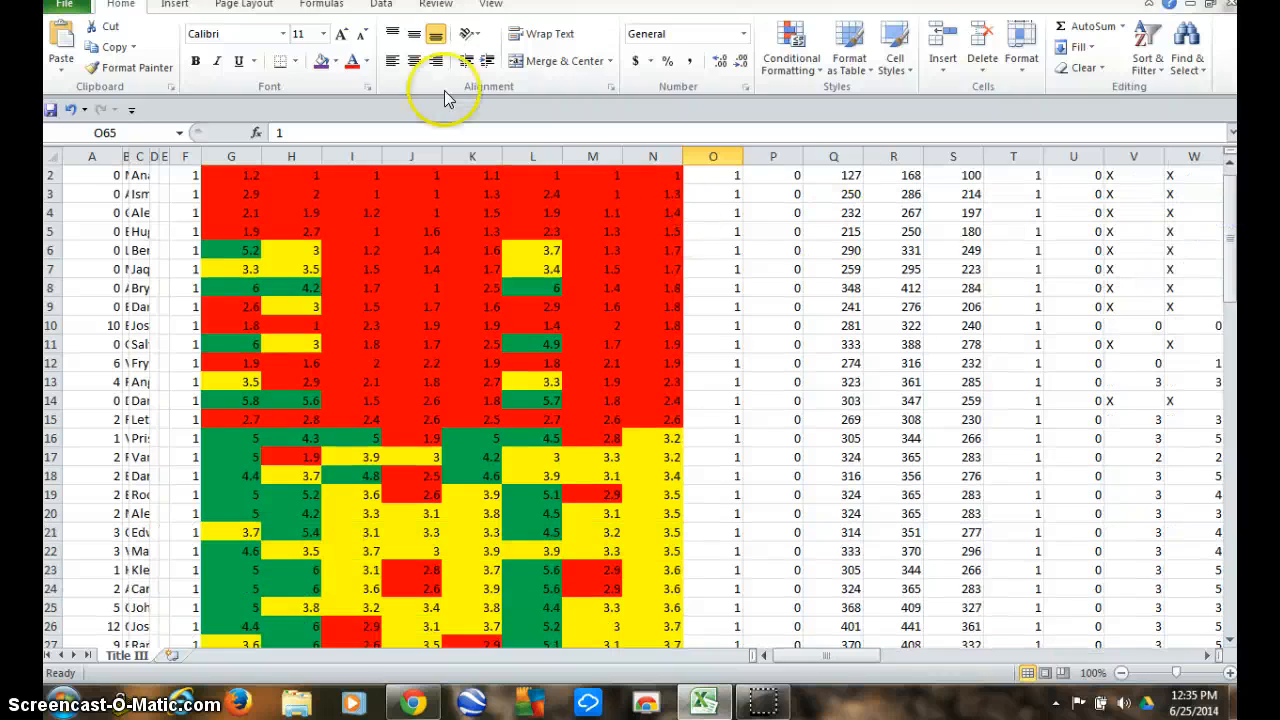